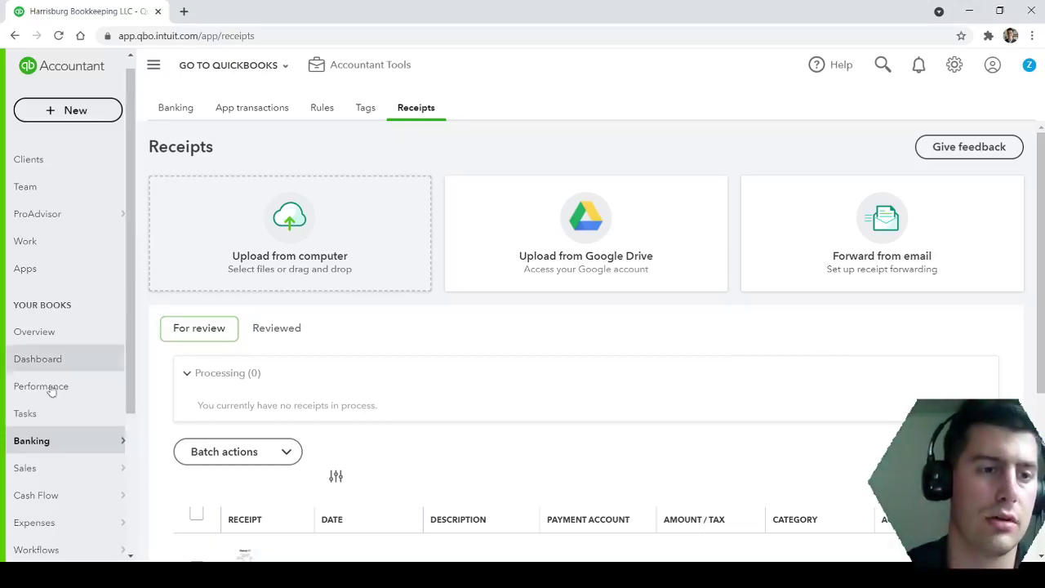
Step: Open the bank transactions page and look over the Wells Fargo account's transactions for review
scroll(57, 433, "down", 2)
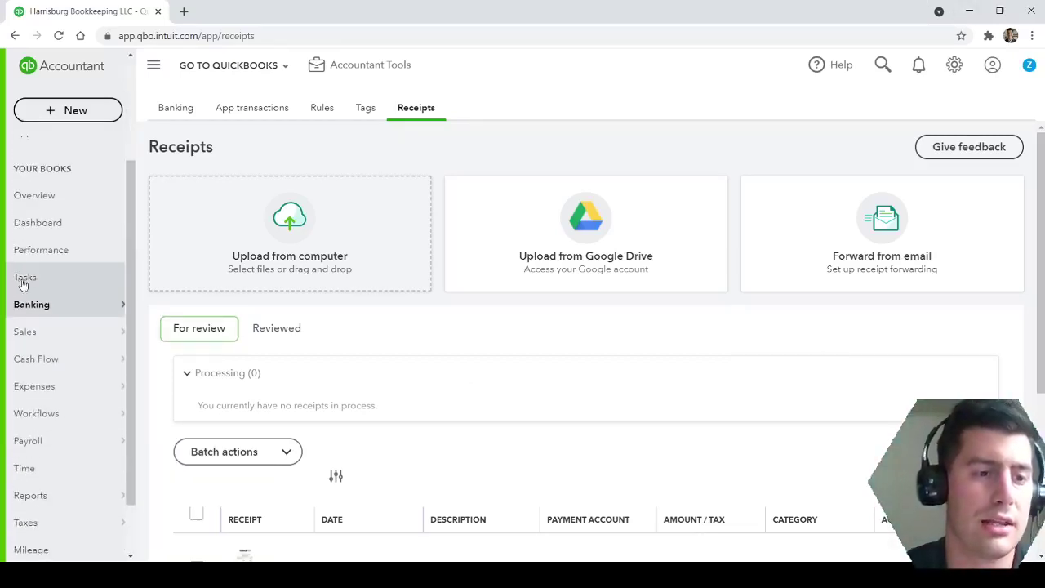
mouse_move(36, 314)
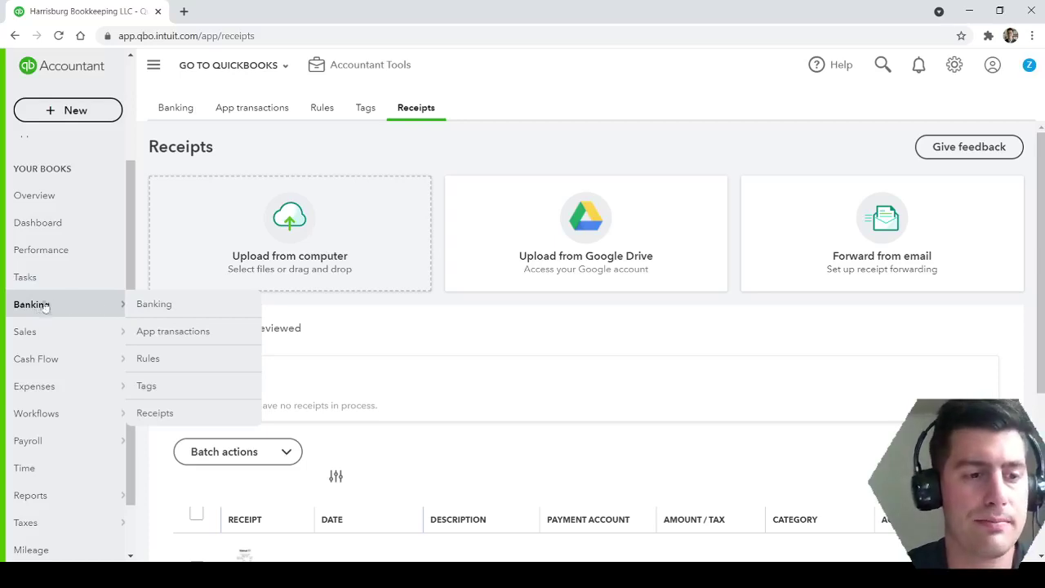
left_click(155, 306)
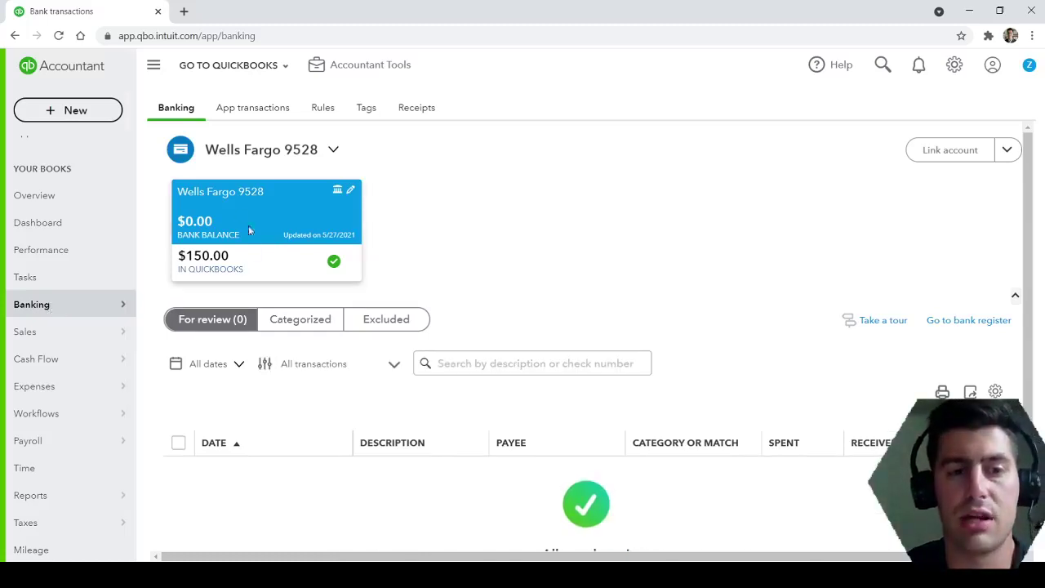
scroll(441, 380, "down", 2)
scroll(325, 395, "up", 2)
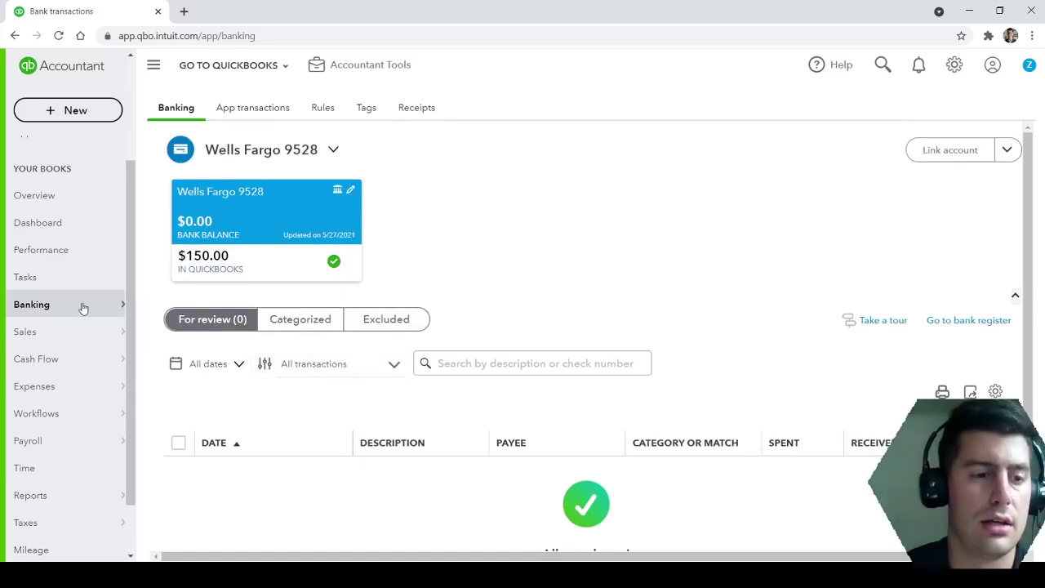
Step: Return to the Receipts page and view the Reviewed list followed by the For review list
mouse_move(88, 304)
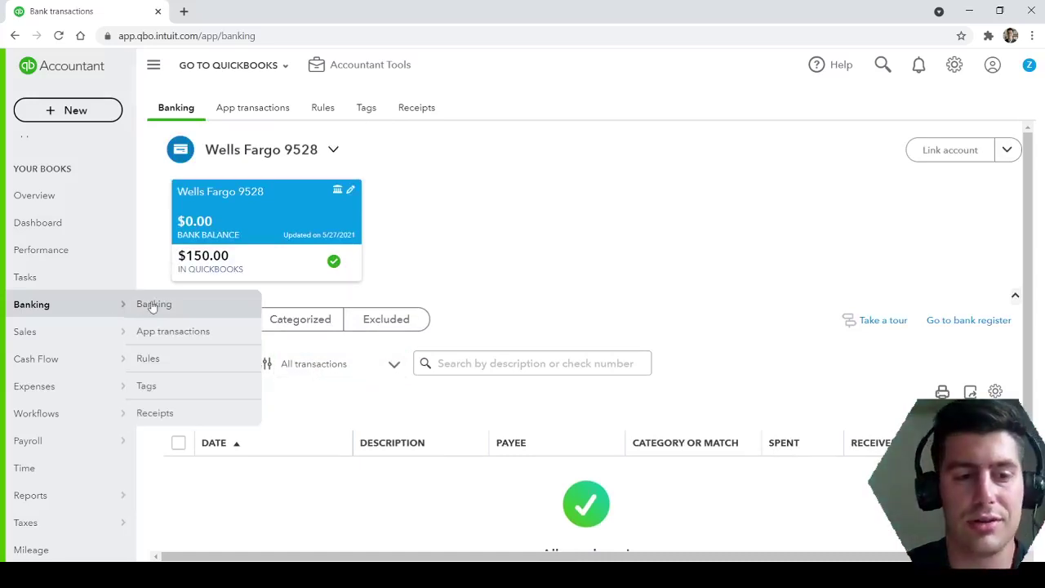
left_click(182, 419)
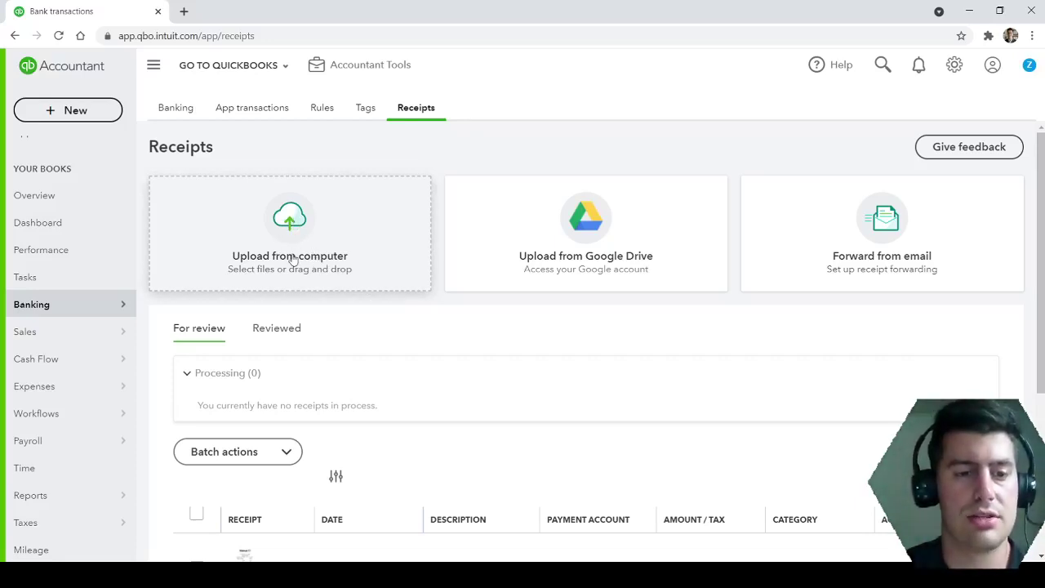
scroll(291, 258, "down", 2)
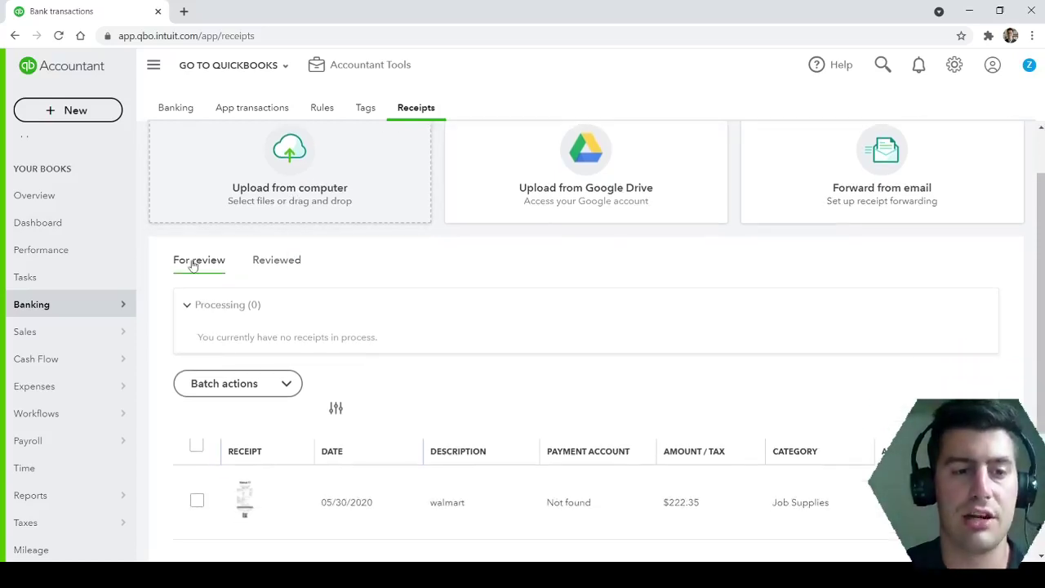
left_click(293, 265)
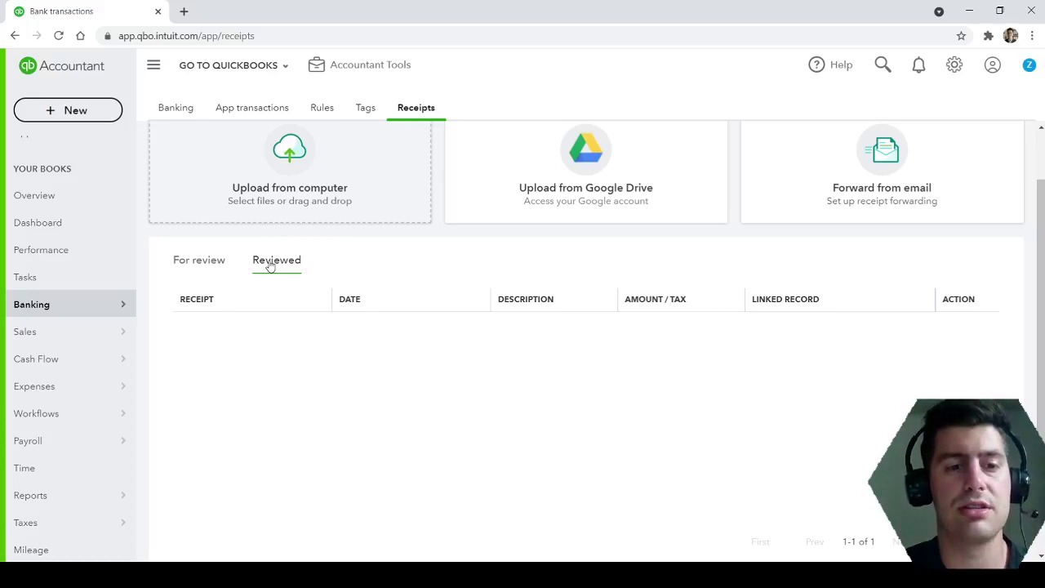
left_click(209, 262)
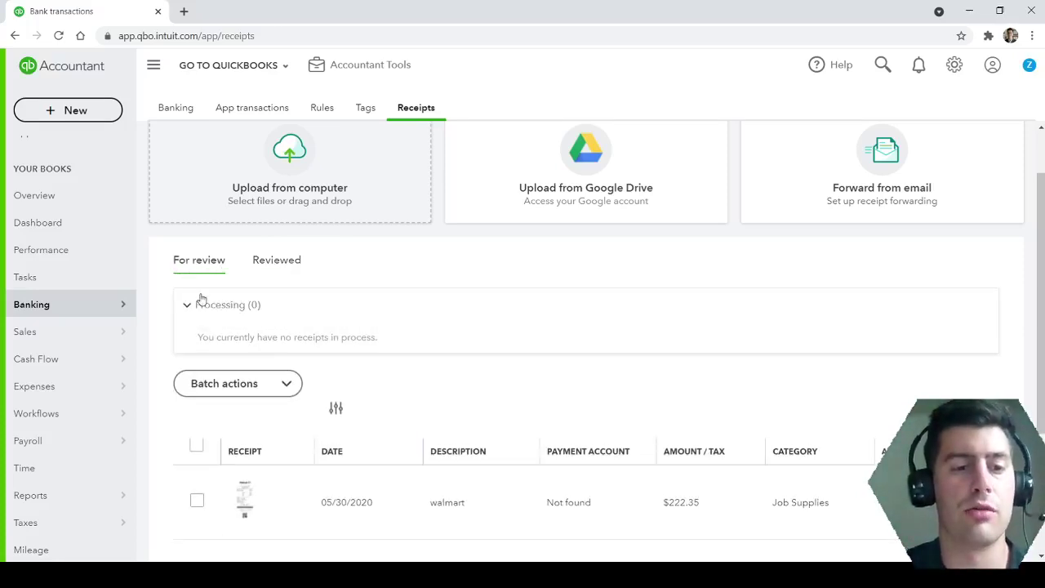
Step: Examine the Walmart receipt's image, date, amount and category in the For review list
scroll(194, 291, "down", 1)
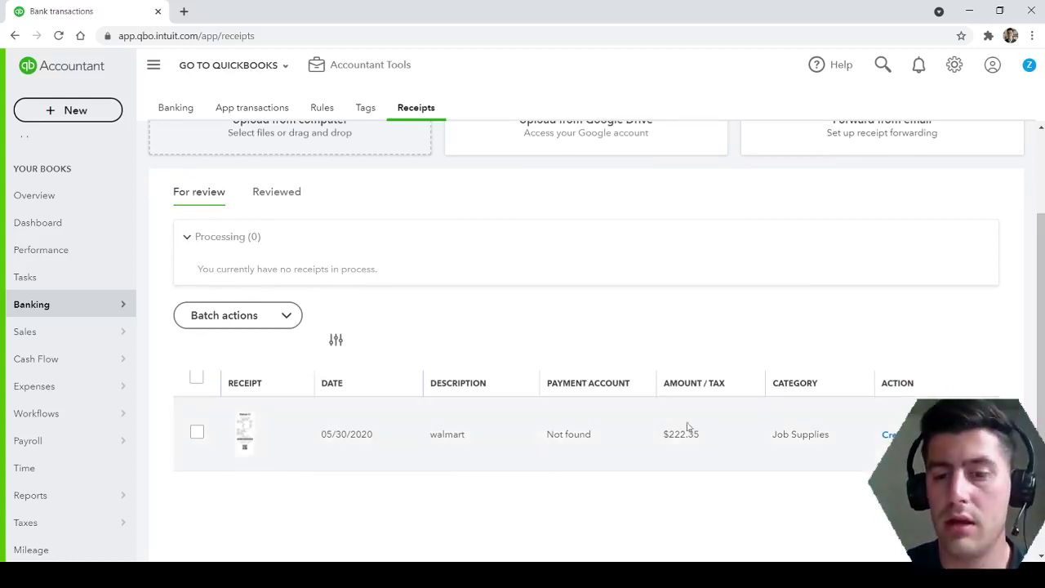
scroll(610, 453, "down", 1)
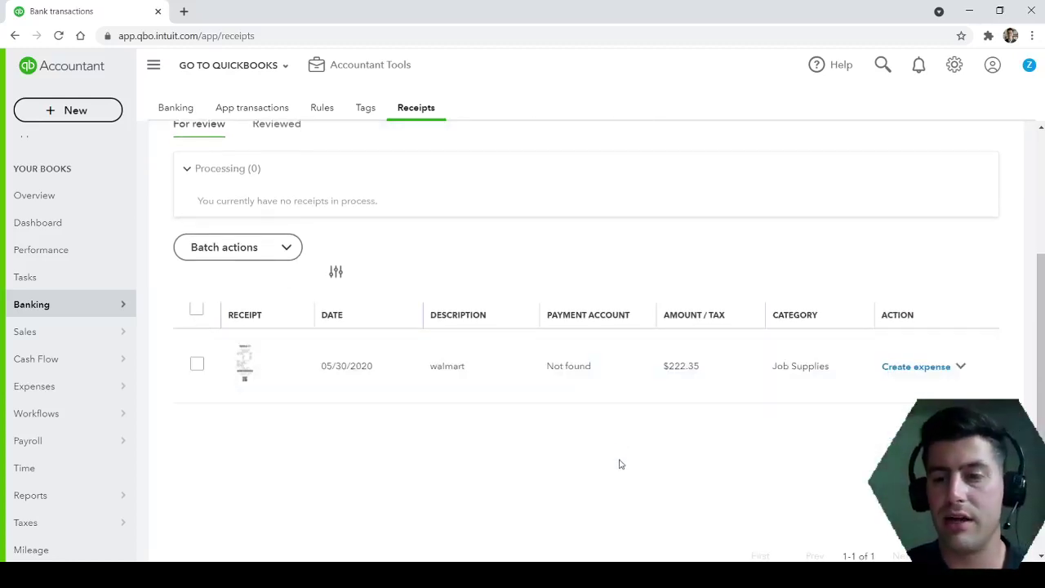
scroll(620, 464, "down", 1)
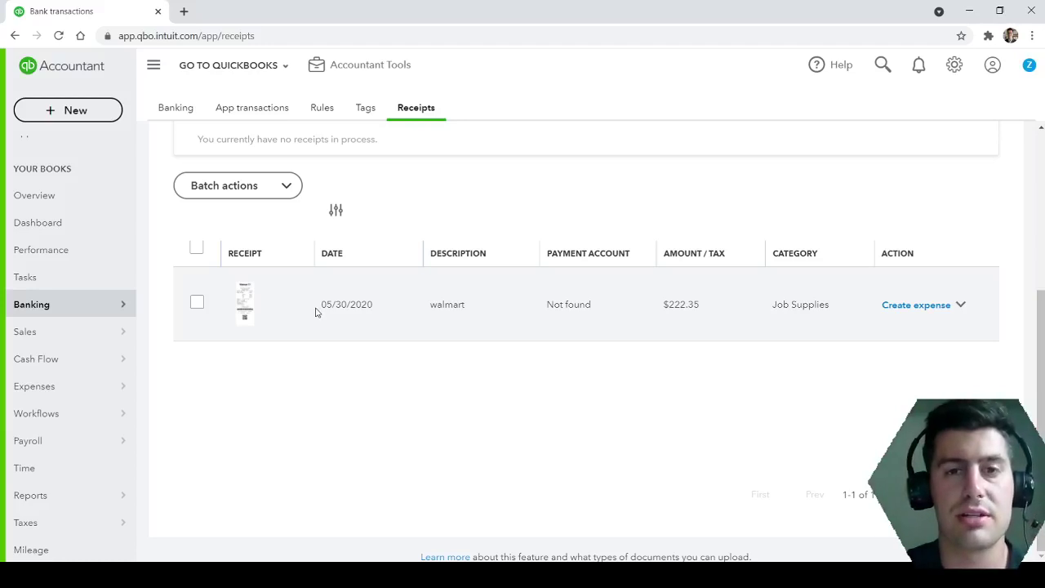
mouse_move(246, 303)
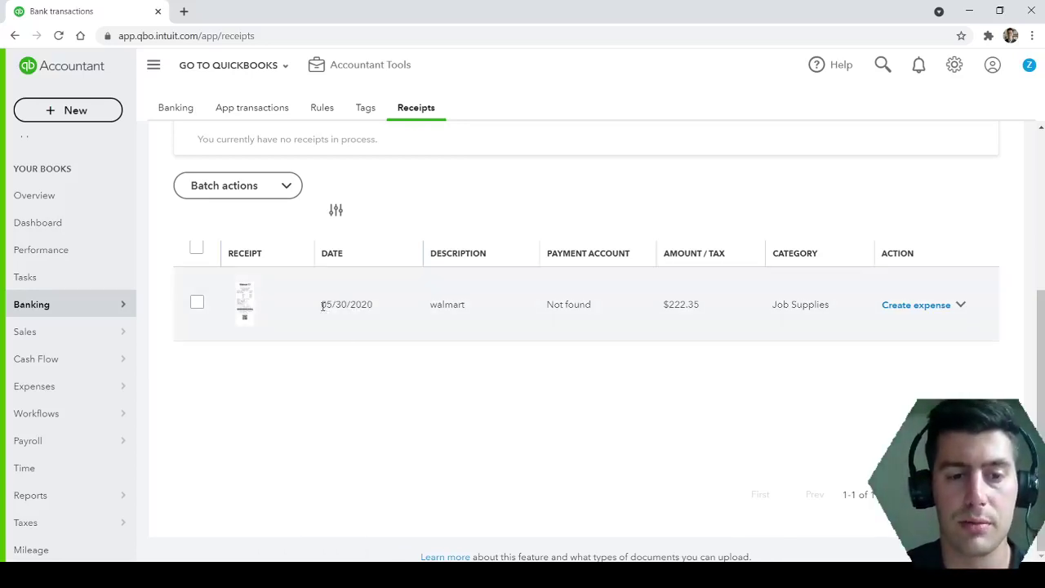
left_click_drag(323, 306, 374, 305)
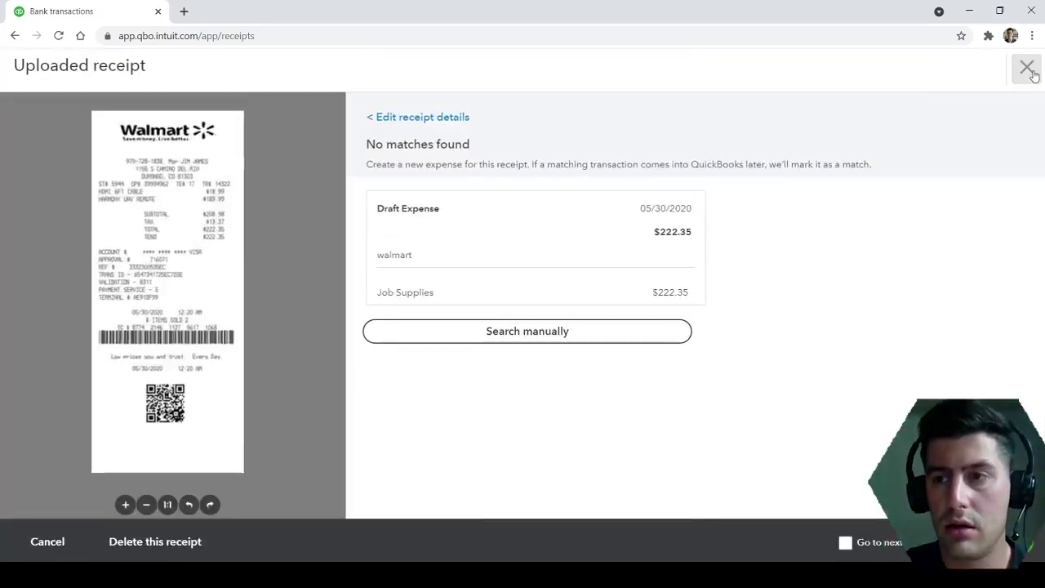
left_click(1028, 67)
scroll(492, 403, "down", 2)
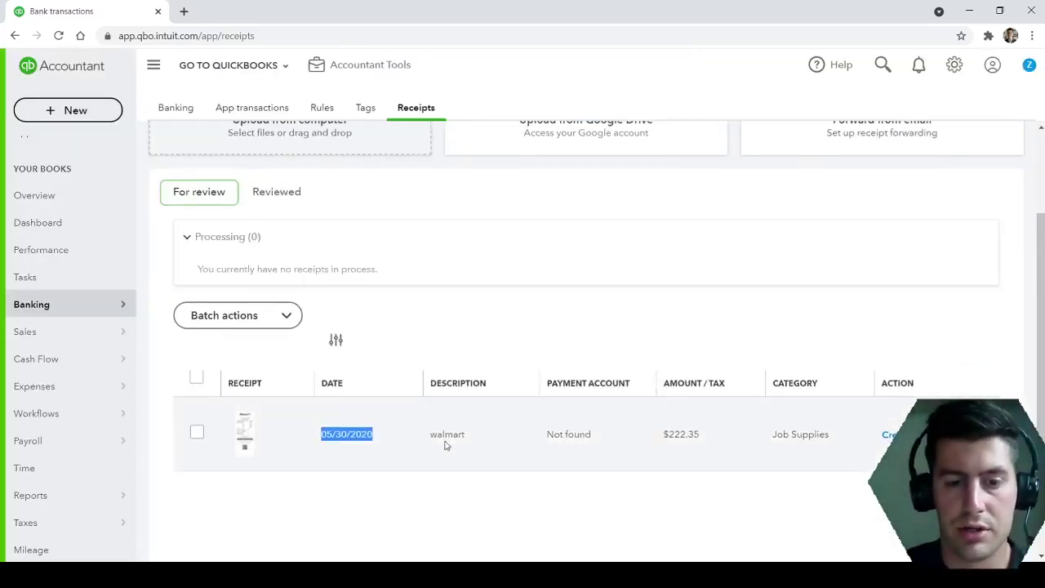
scroll(445, 441, "down", 1)
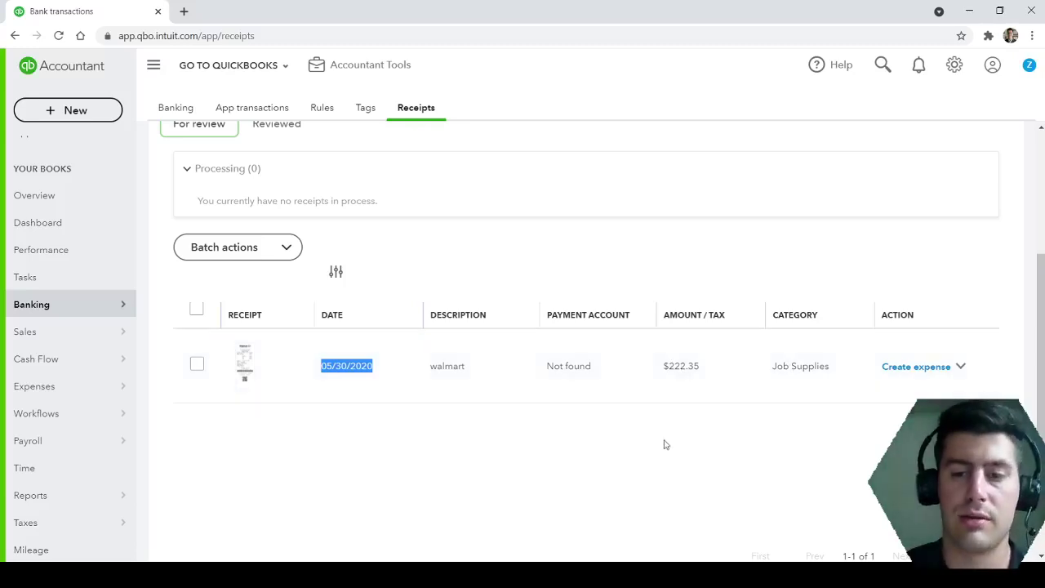
left_click(665, 444)
scroll(665, 444, "down", 1)
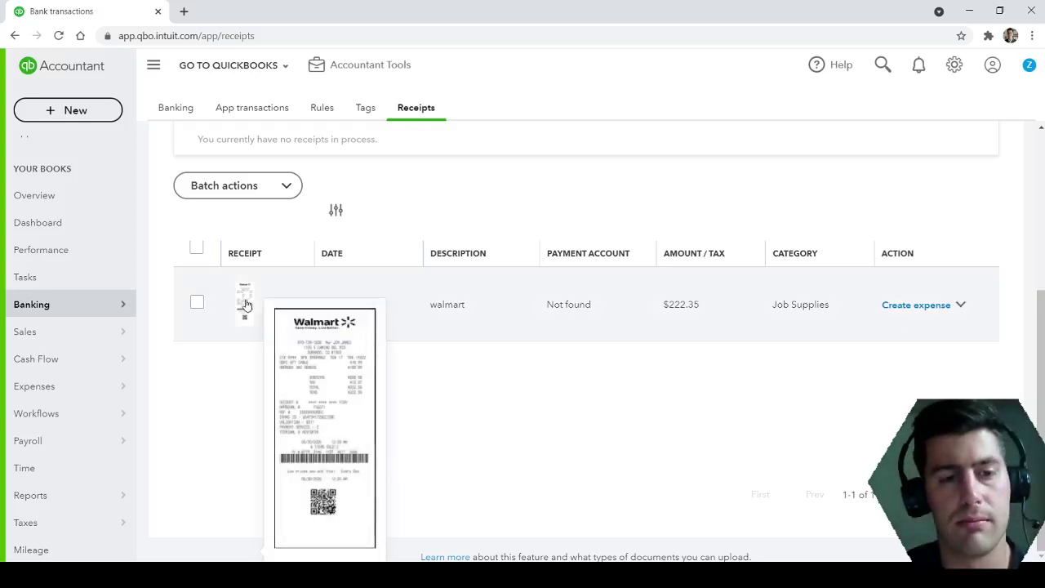
Step: Open the Walmart receipt for review and display its editable details
left_click(962, 306)
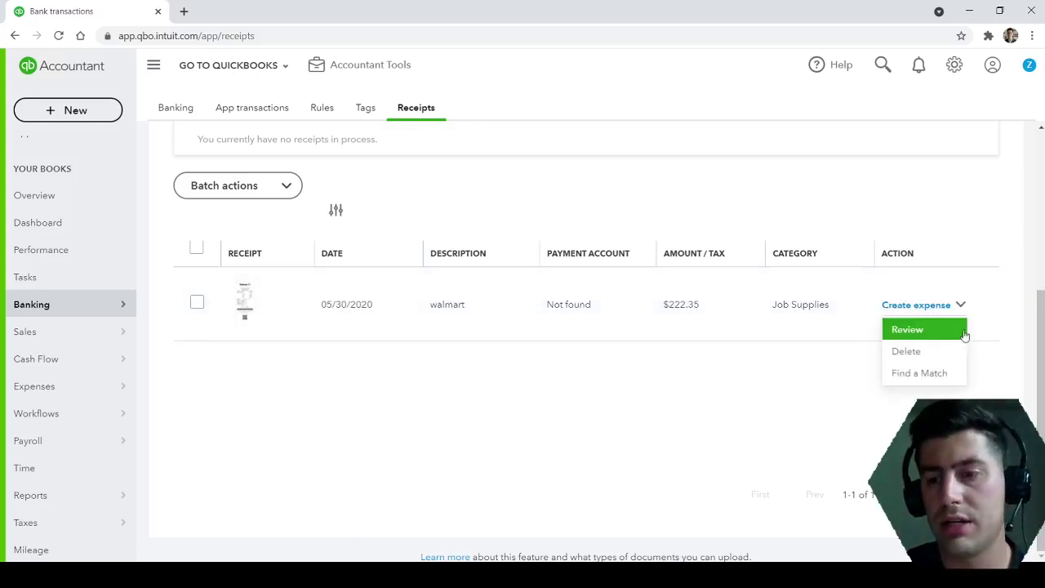
left_click(921, 335)
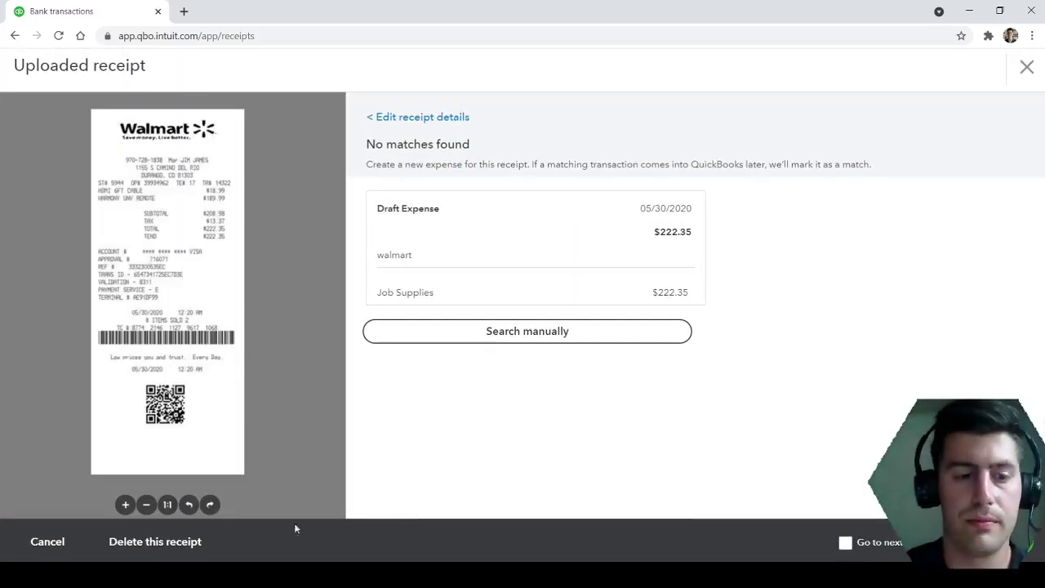
left_click(697, 228)
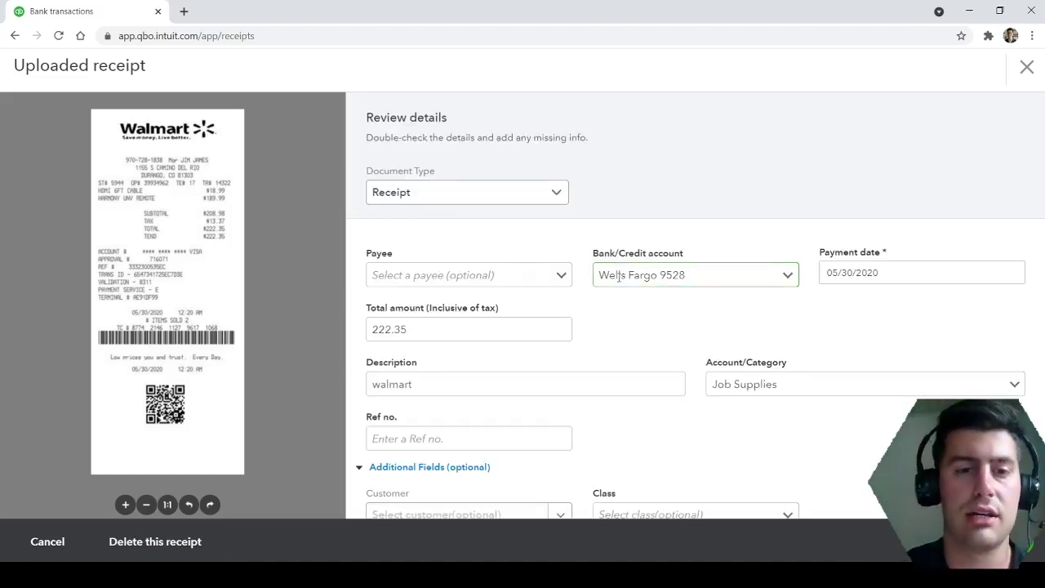
Step: Check the document type choices for the receipt and select Receipt
left_click(560, 200)
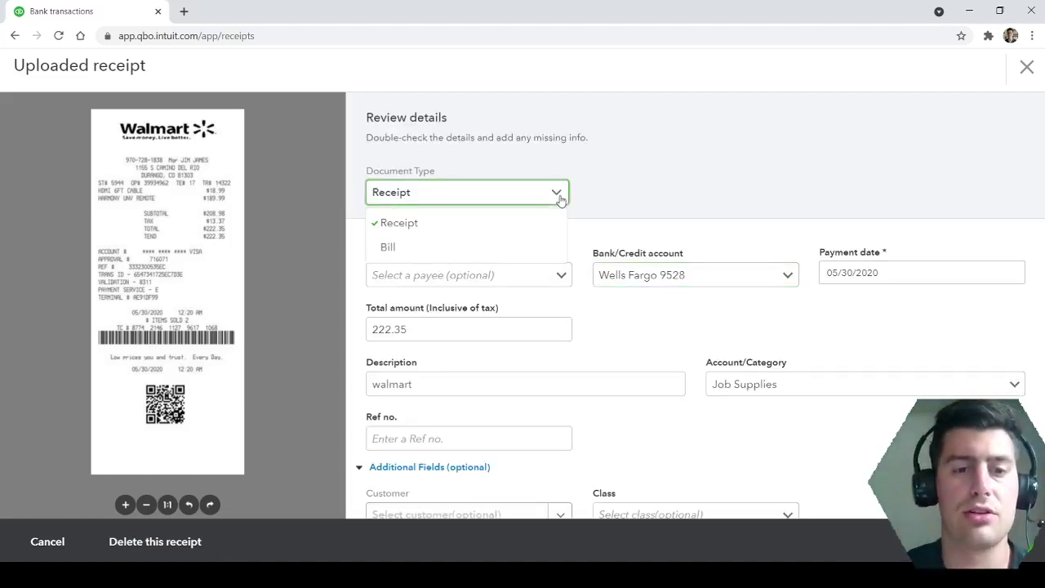
left_click(485, 227)
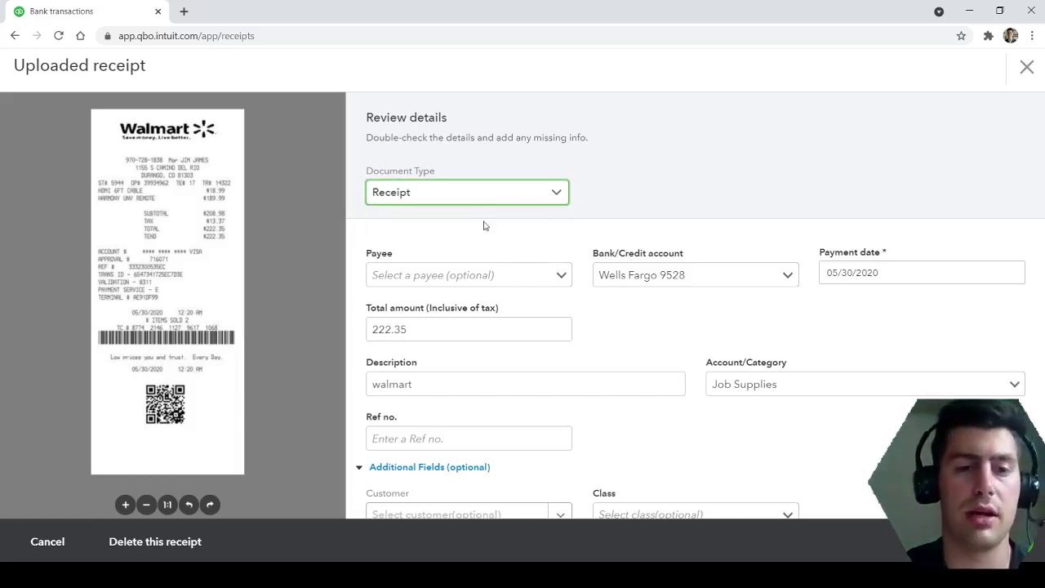
left_click(618, 194)
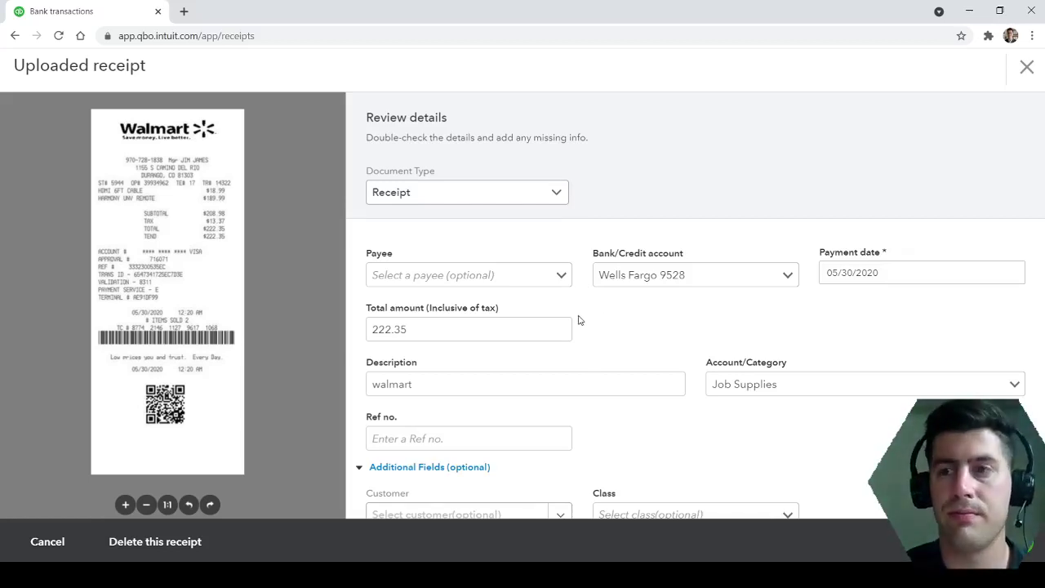
left_click(561, 197)
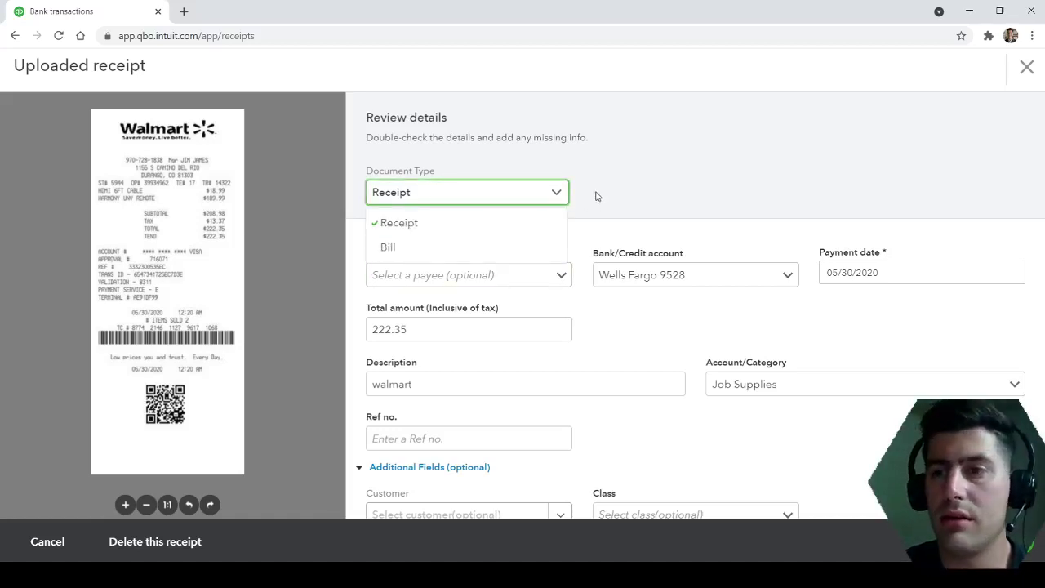
left_click(634, 167)
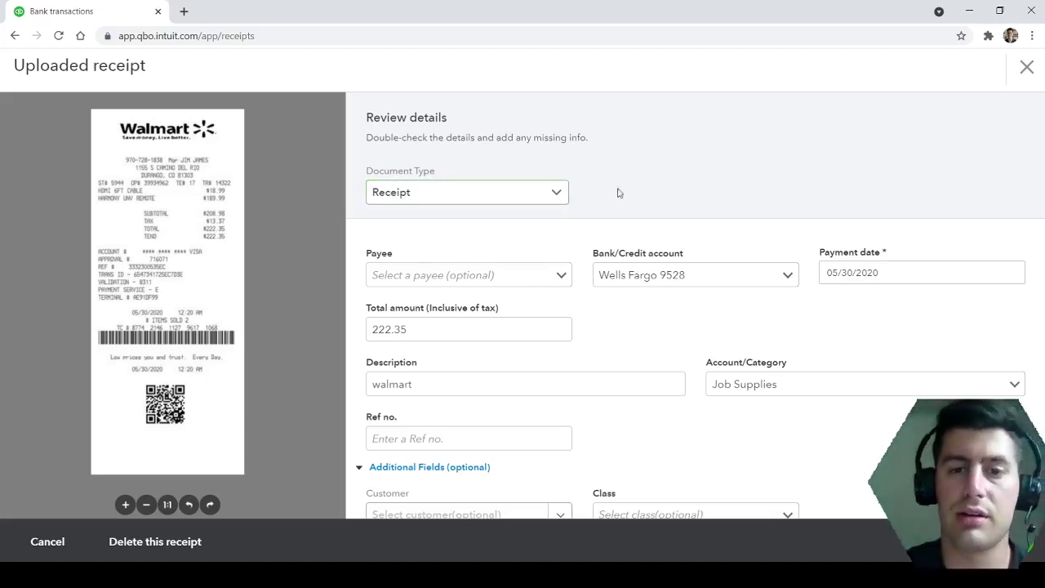
left_click(558, 196)
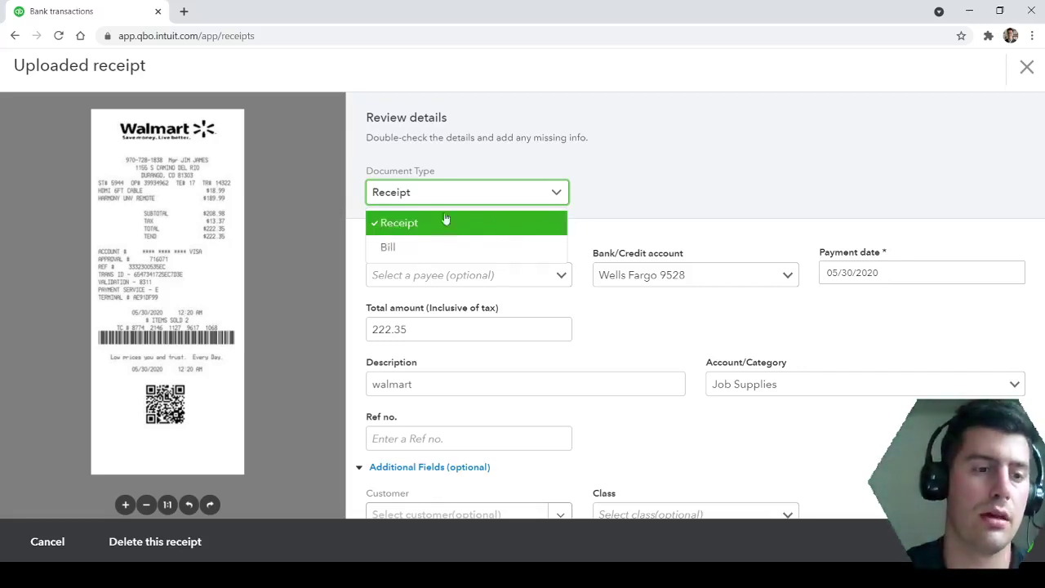
left_click(380, 227)
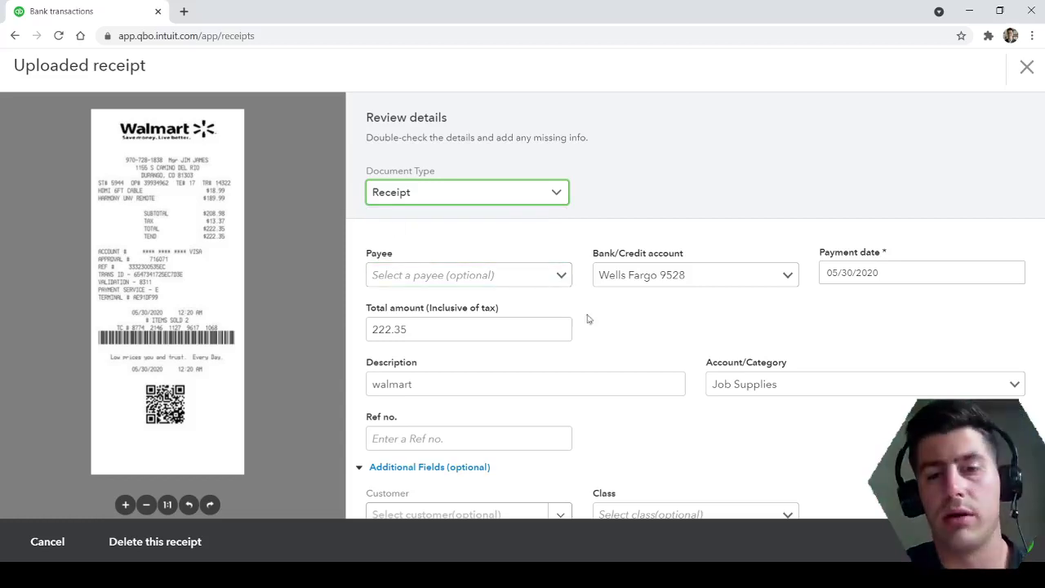
Step: Try entering Walmart as the receipt's payee, and clear the payee field again
scroll(602, 341, "down", 1)
scroll(548, 240, "up", 1)
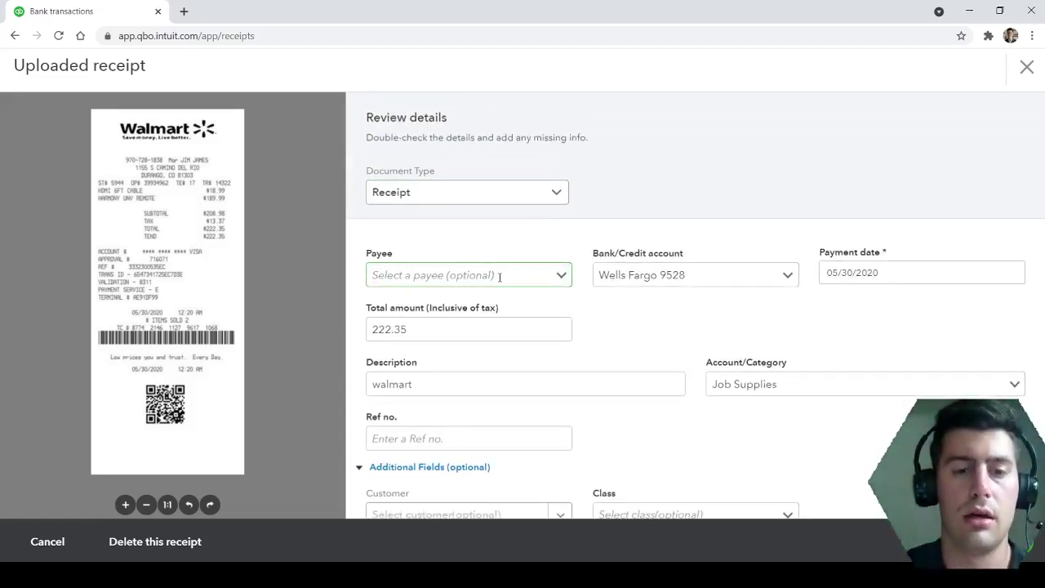
scroll(500, 277, "down", 1)
scroll(498, 278, "up", 1)
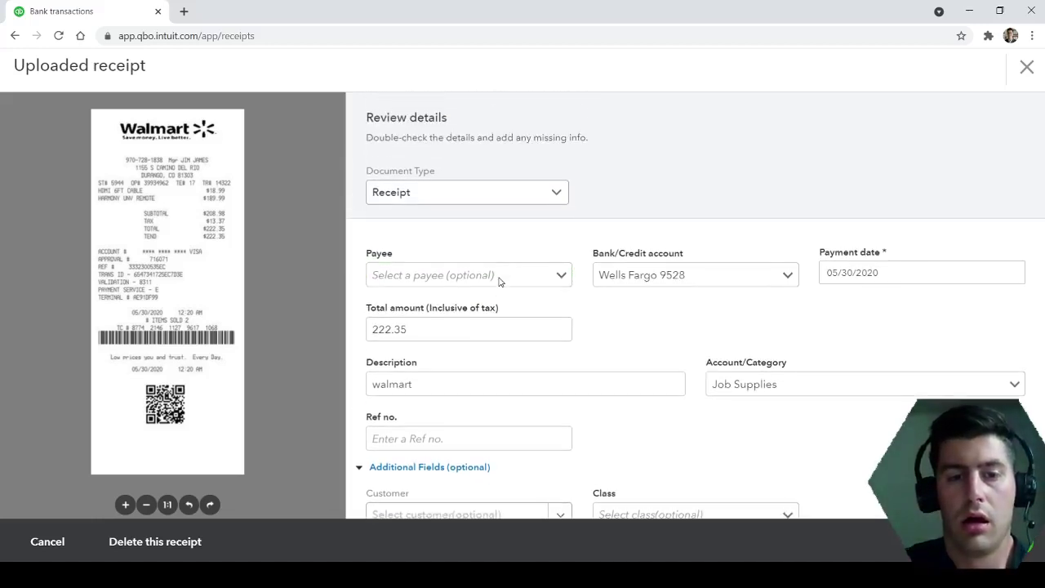
left_click(501, 276)
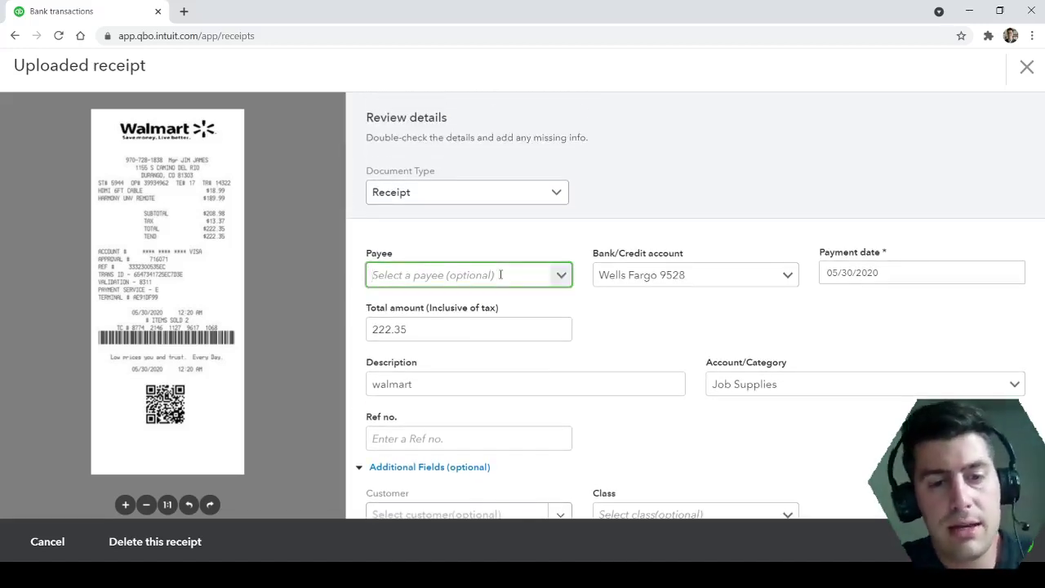
type("Walmart")
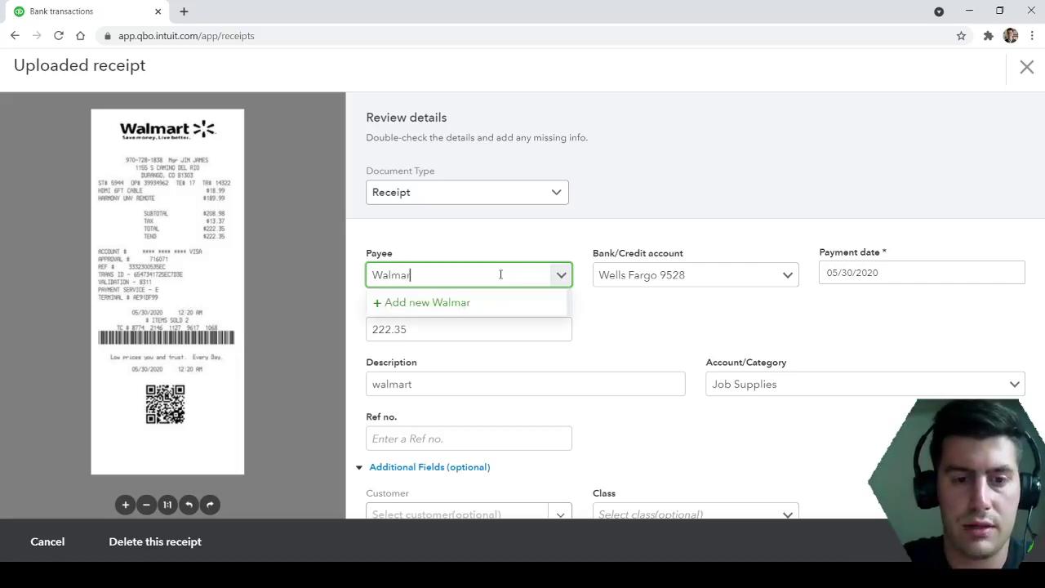
double_click(439, 275)
key("BackSpace")
left_click(645, 320)
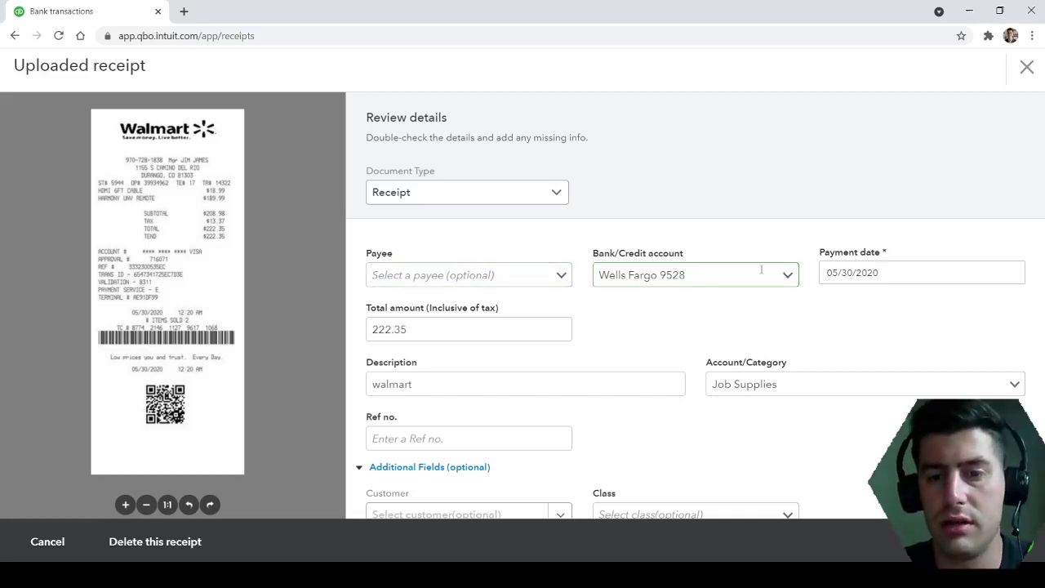
Step: Look through the available bank and credit accounts for the receipt without choosing another one
left_click(790, 278)
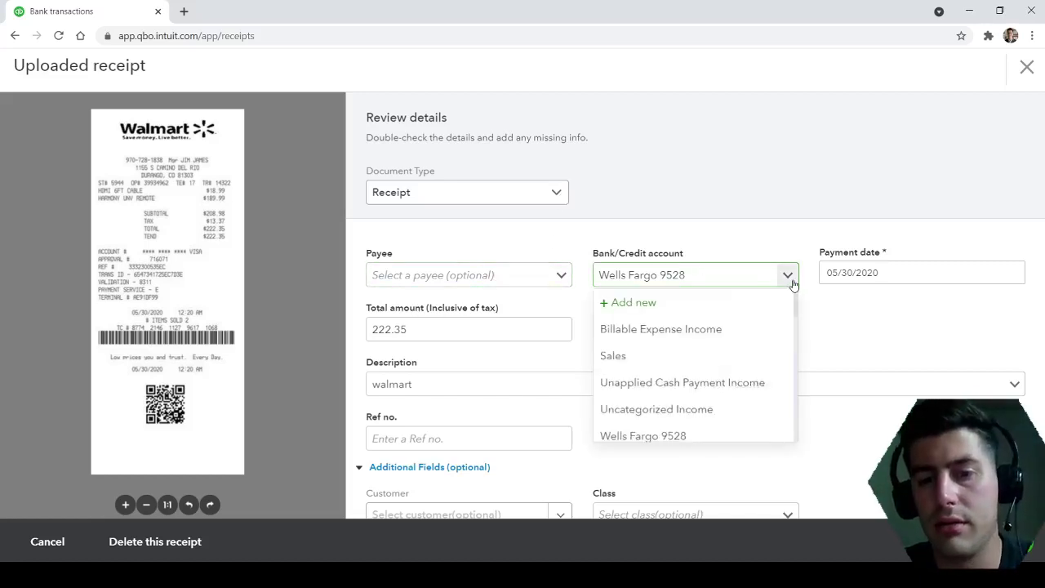
scroll(718, 408, "down", 5)
scroll(719, 408, "up", 10)
left_click(829, 348)
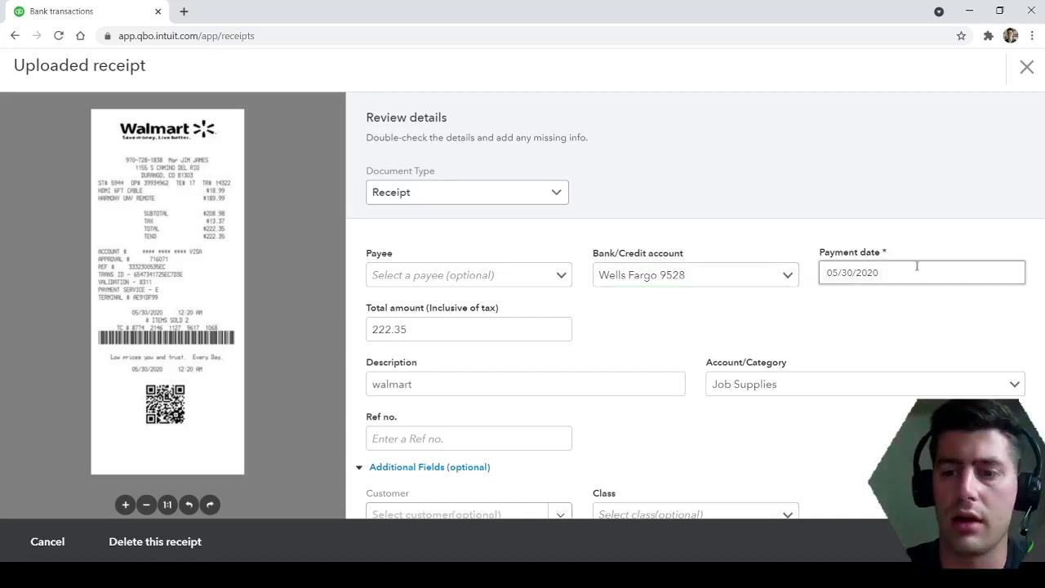
Step: Enlarge the receipt image and compare its date and total with the payment date and total amount entered
scroll(139, 310, "up", 3)
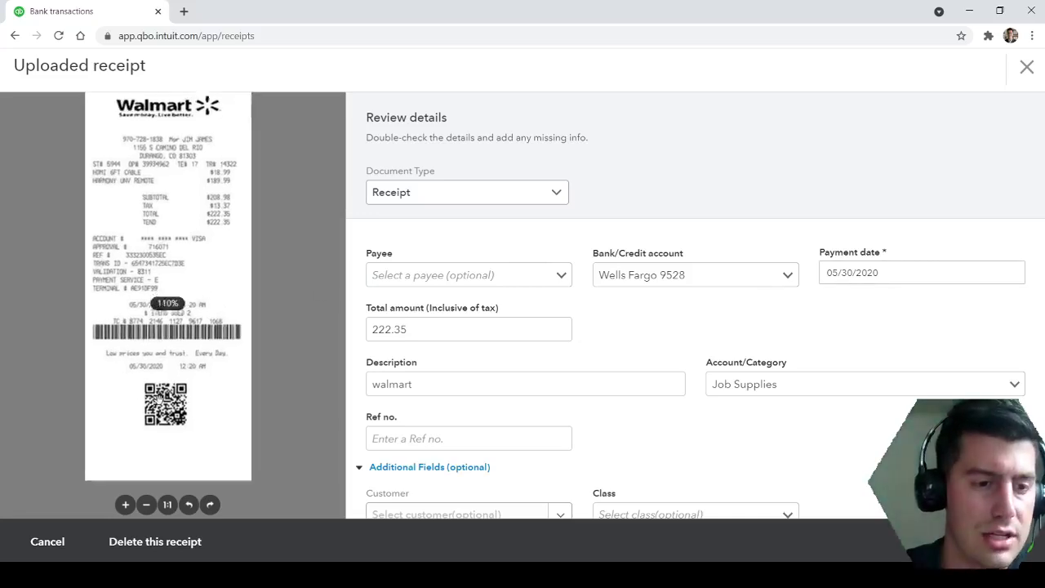
scroll(139, 311, "up", 1)
left_click_drag(199, 232, 198, 327)
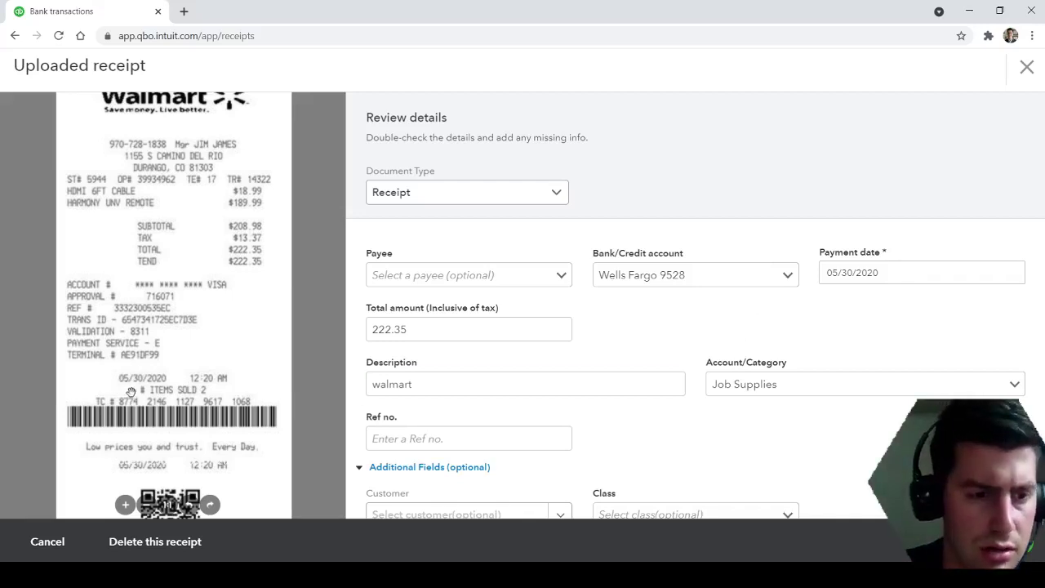
left_click(482, 377)
left_click(882, 276)
left_click(730, 324)
left_click_drag(441, 329, 368, 325)
left_click(417, 328)
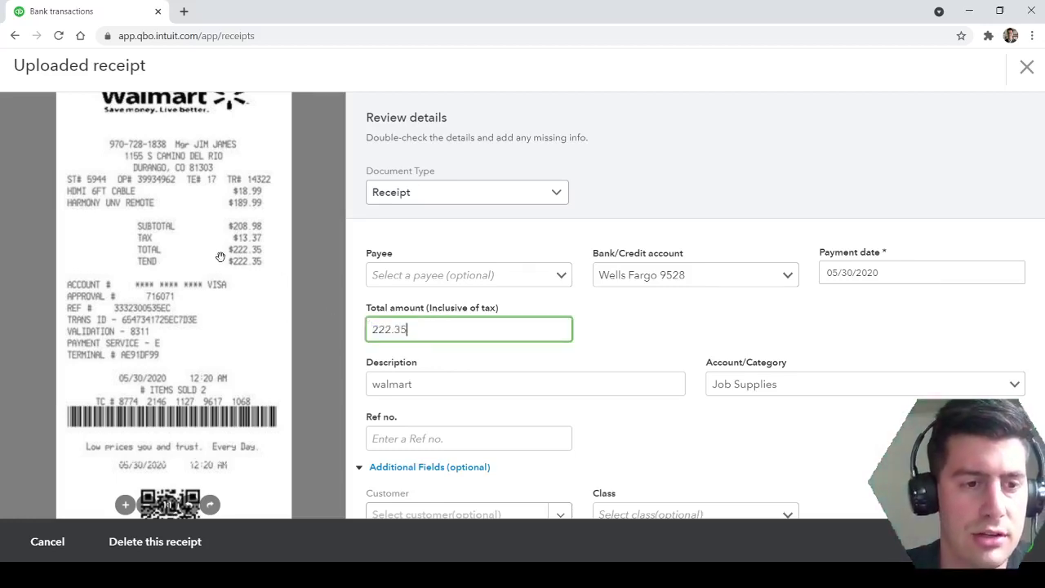
left_click_drag(246, 273, 250, 311)
left_click(716, 337)
Step: Look through the available expense categories for the receipt without choosing another one
scroll(677, 370, "down", 1)
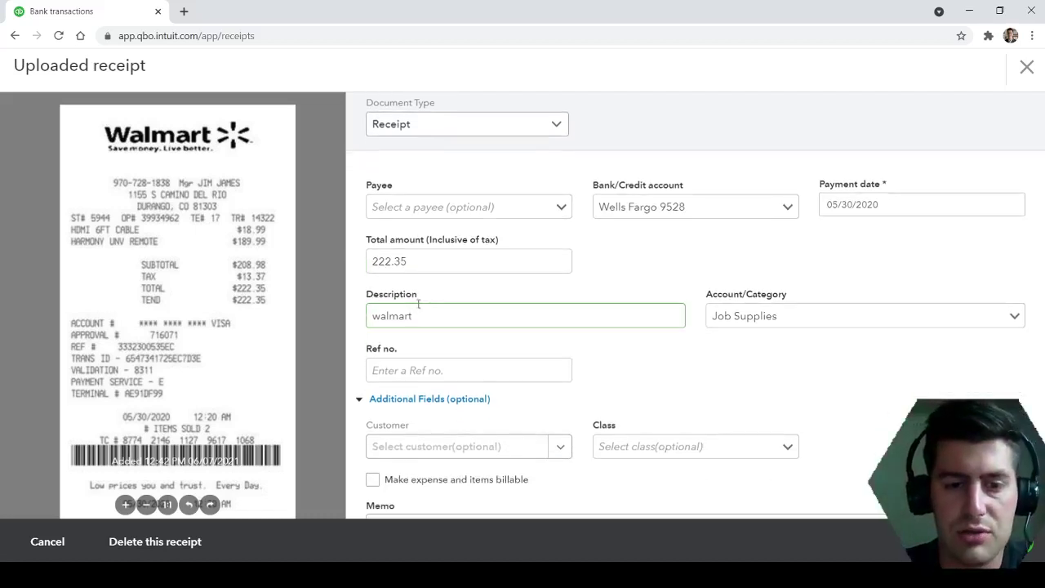
left_click(1016, 319)
scroll(942, 396, "down", 5)
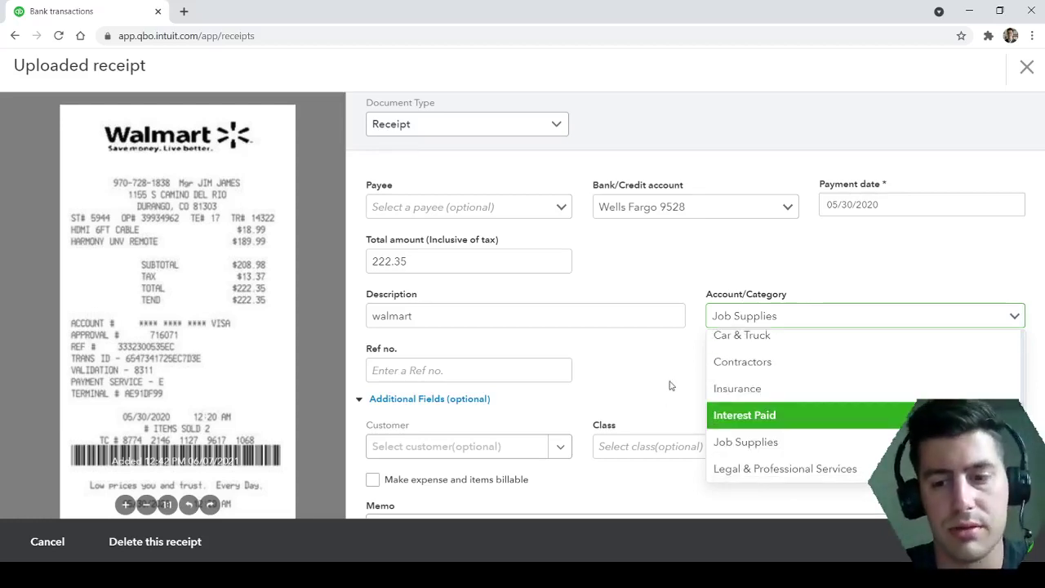
scroll(670, 386, "down", 1)
left_click(668, 311)
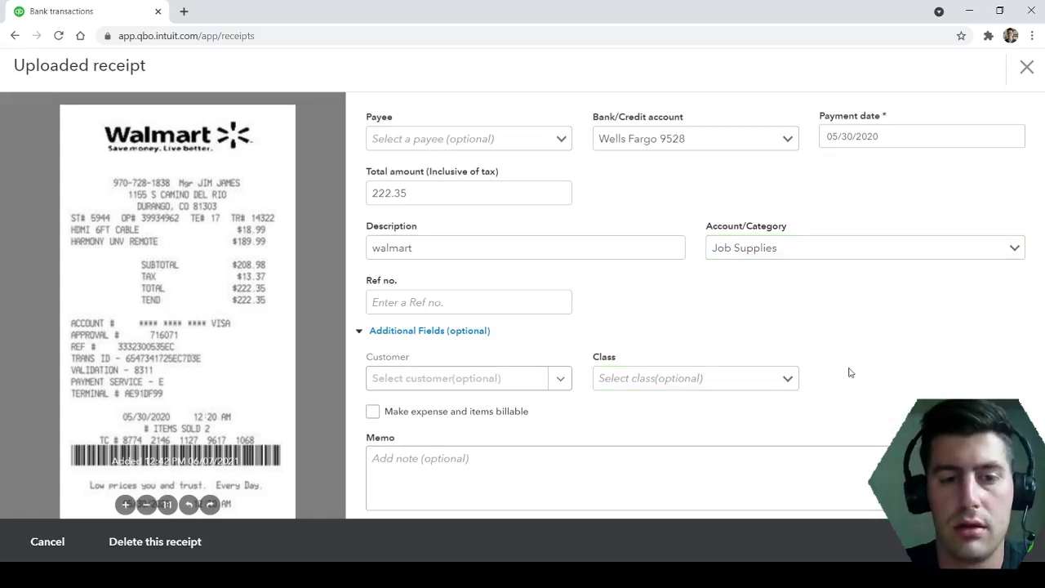
Step: Collapse the optional additional fields and save the receipt as a new expense
scroll(849, 372, "down", 1)
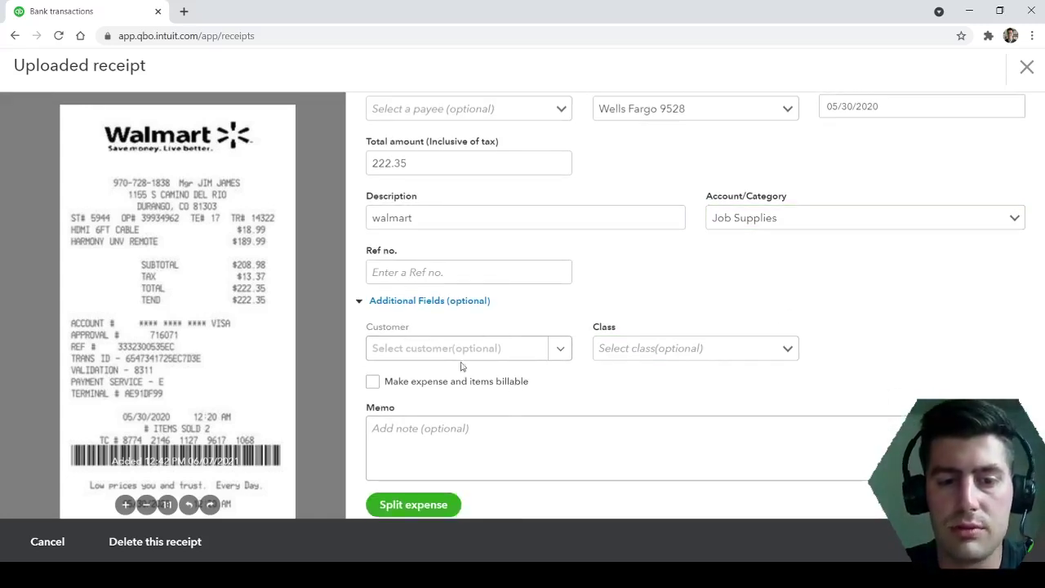
left_click(359, 304)
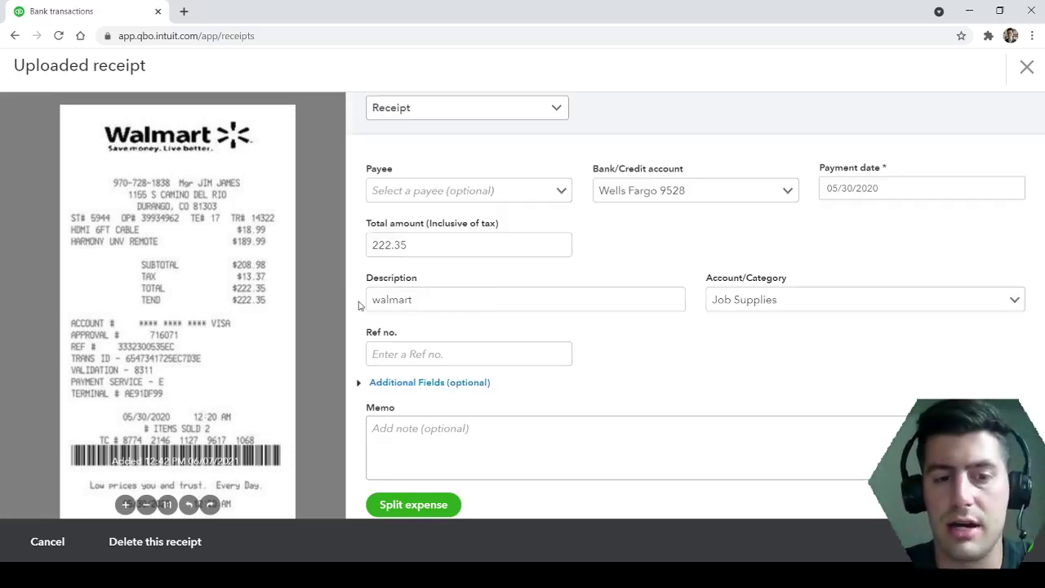
scroll(711, 373, "up", 1)
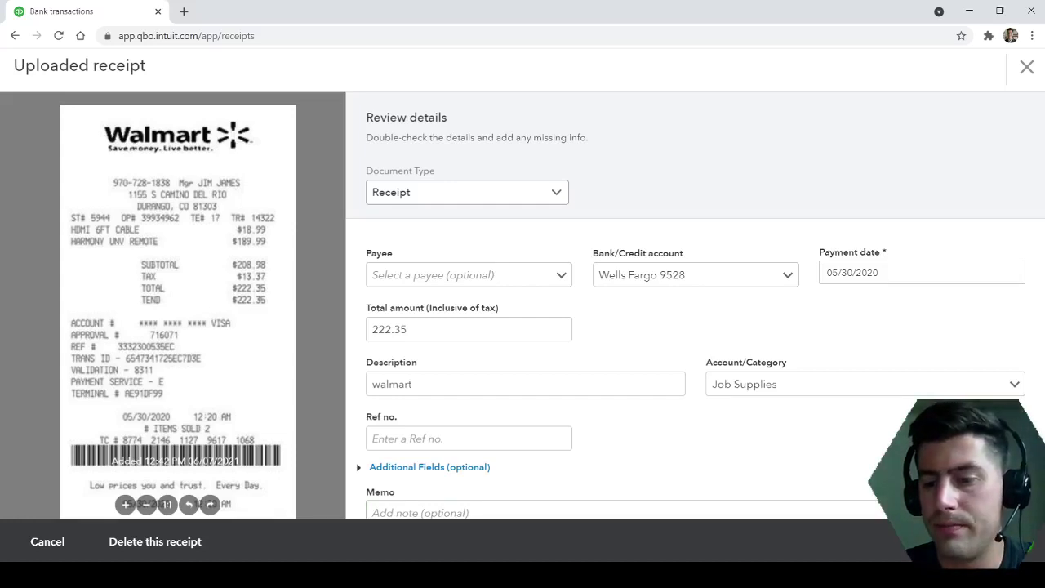
left_click(990, 543)
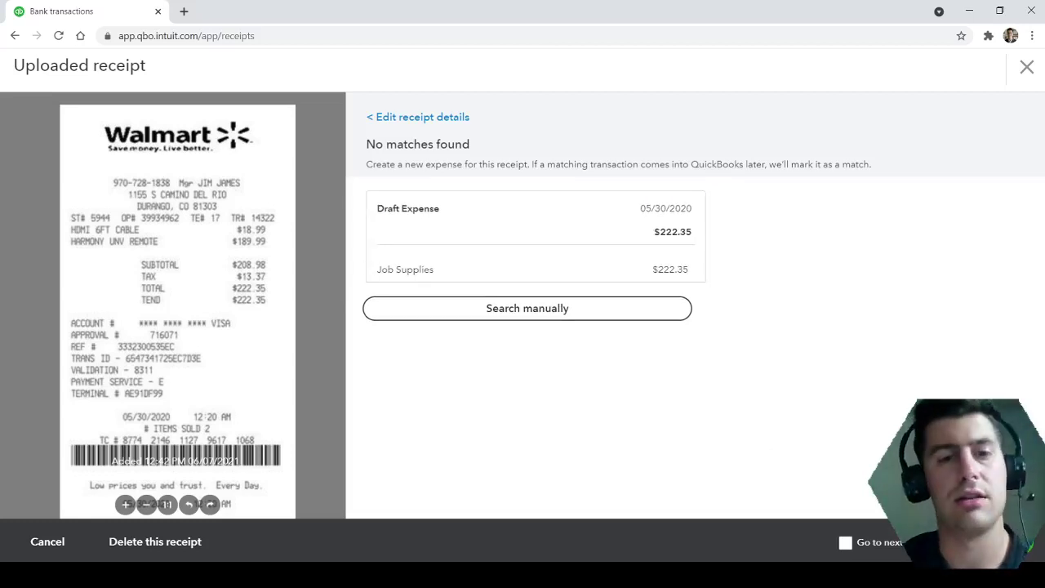
left_click(984, 542)
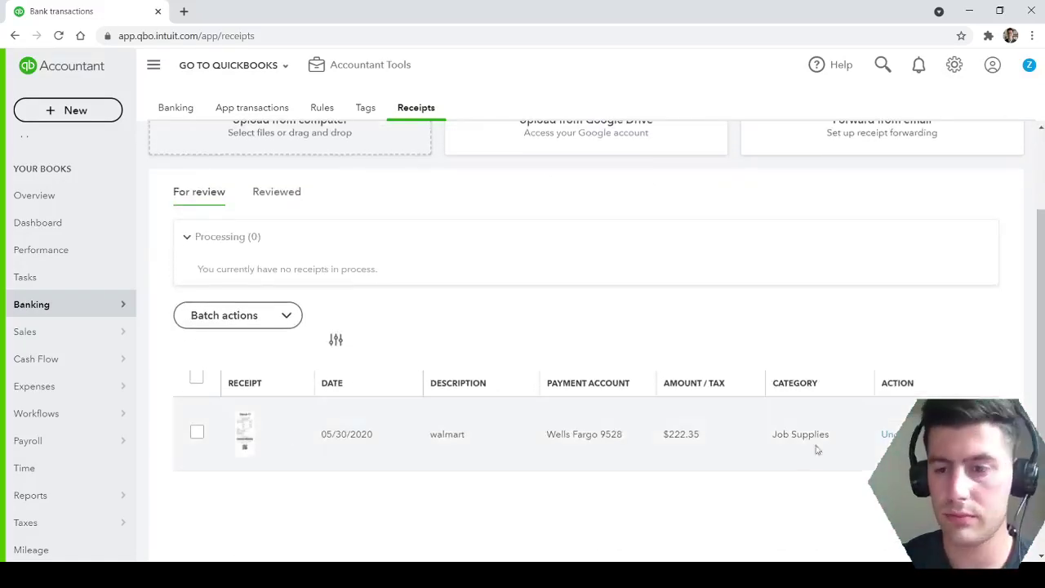
Step: Filter the chart of accounts by "job" and run the report for the Job Supplies account
scroll(72, 502, "down", 2)
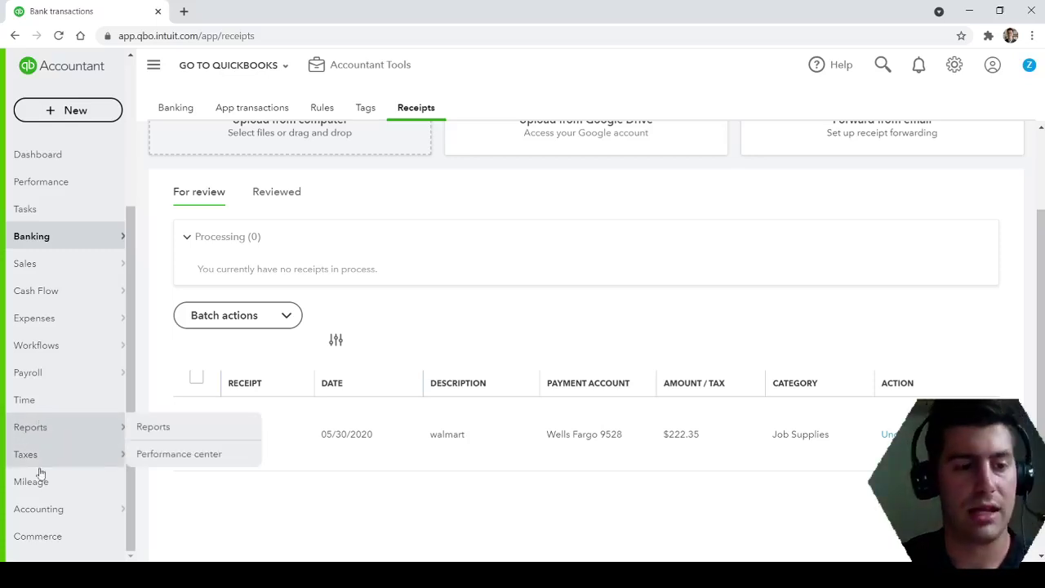
mouse_move(44, 519)
left_click(178, 508)
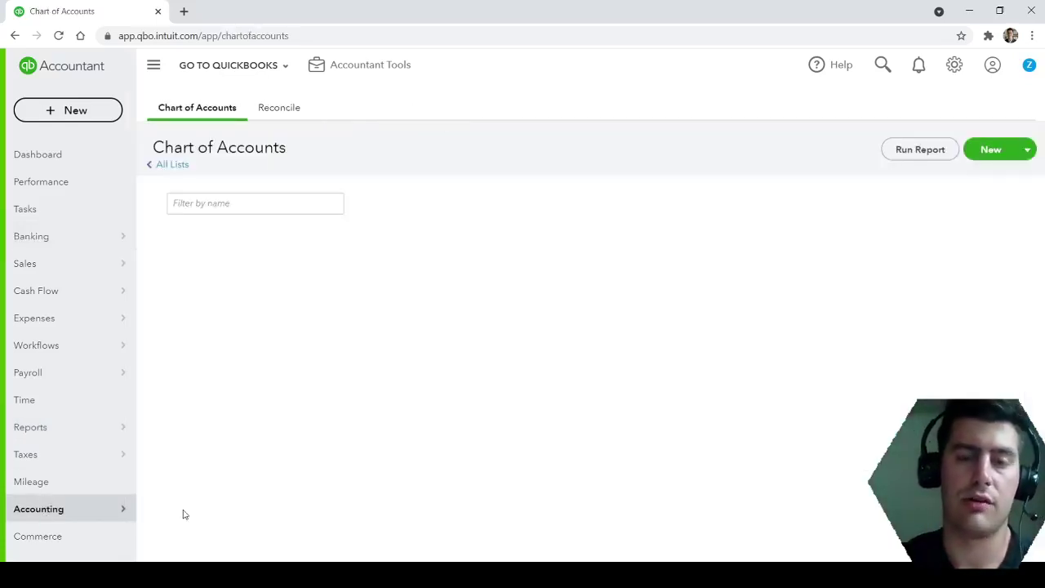
left_click(229, 203)
type("Job")
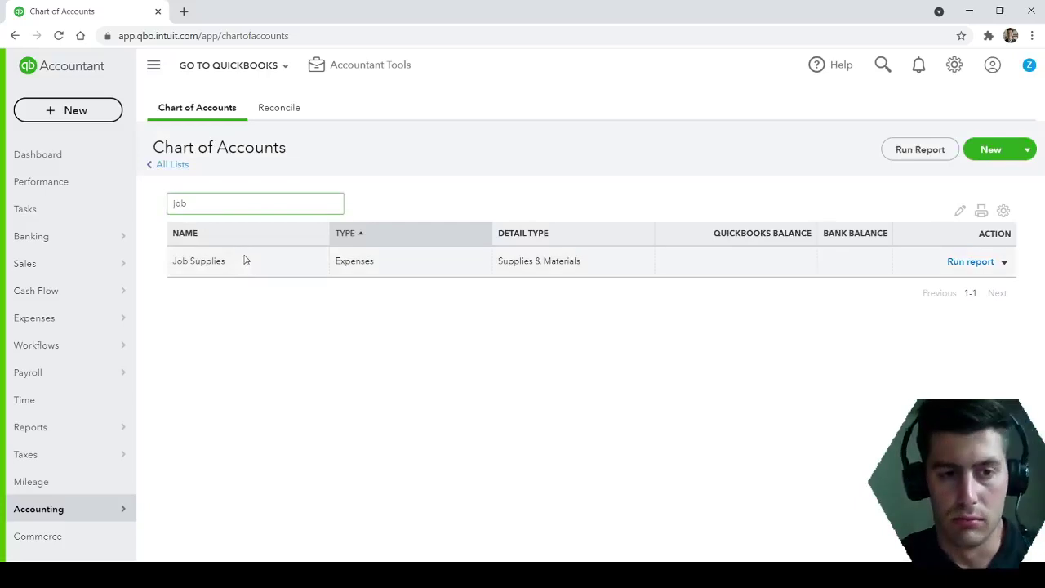
left_click(971, 261)
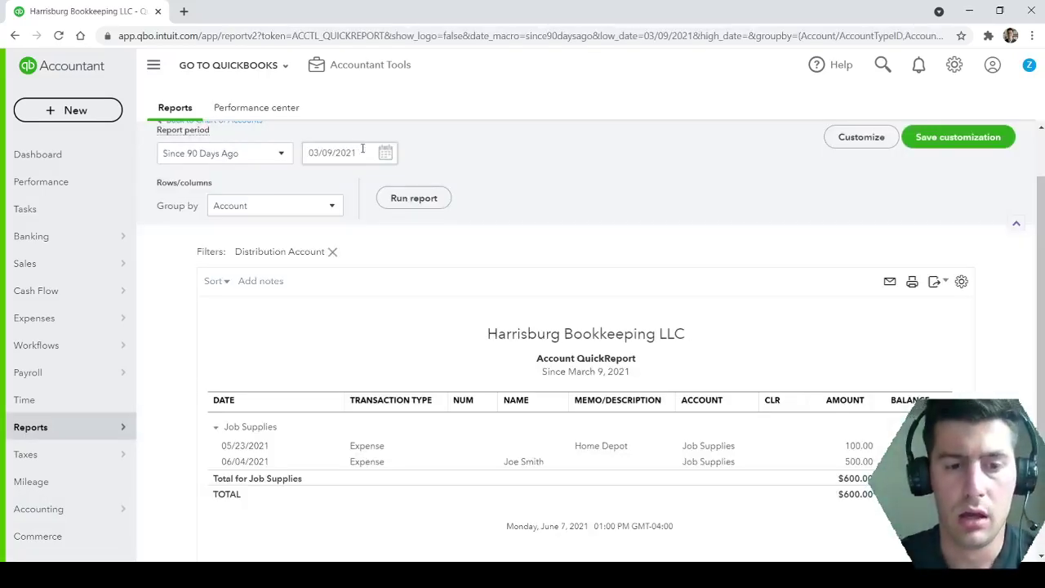
Step: Set the Account QuickReport period to 05/03/2020 through 05/30/2020 and rerun the report
left_click(369, 147)
type("5/")
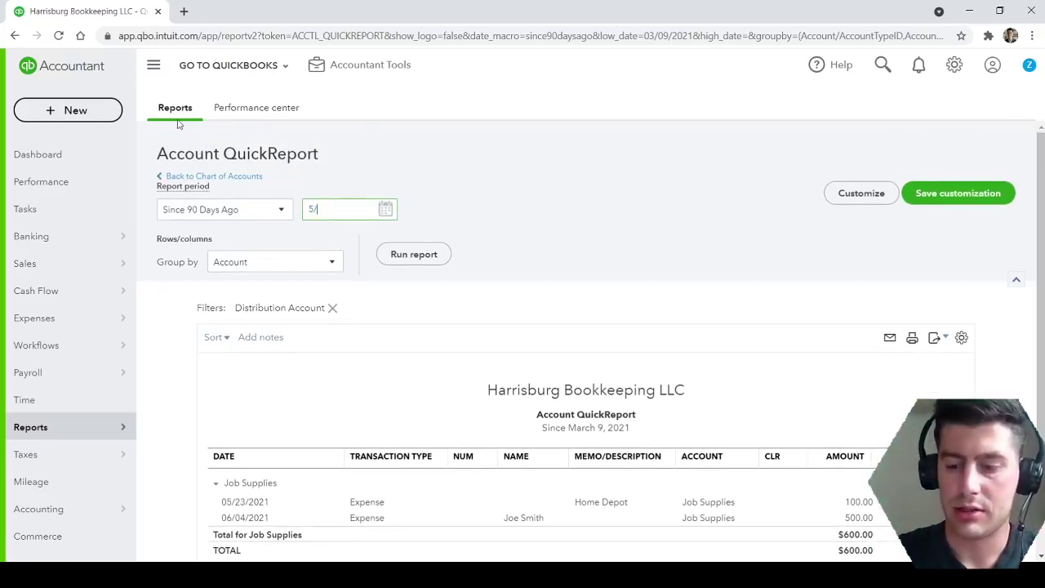
type("3/2020")
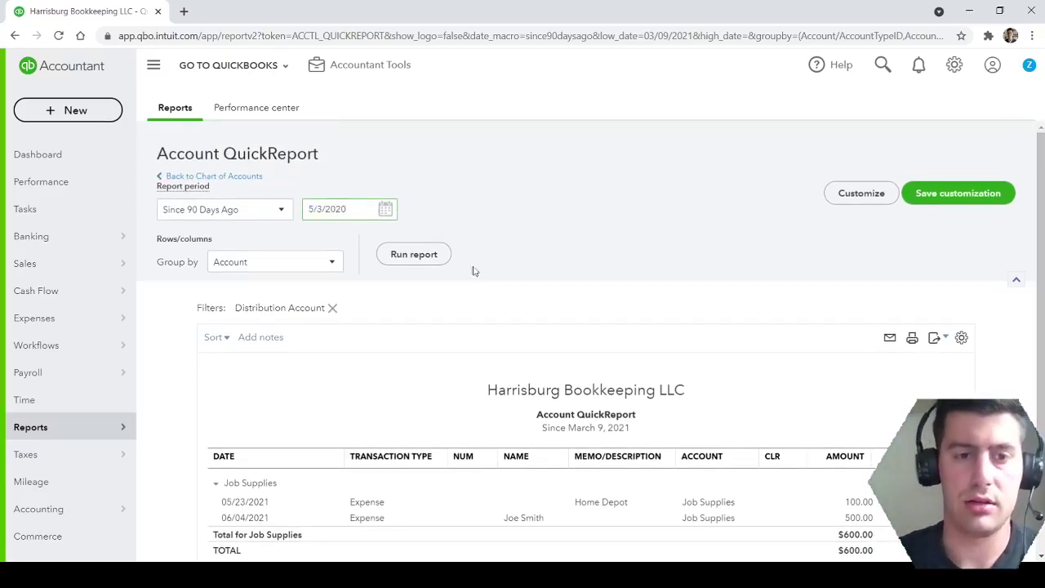
left_click(423, 255)
type("5")
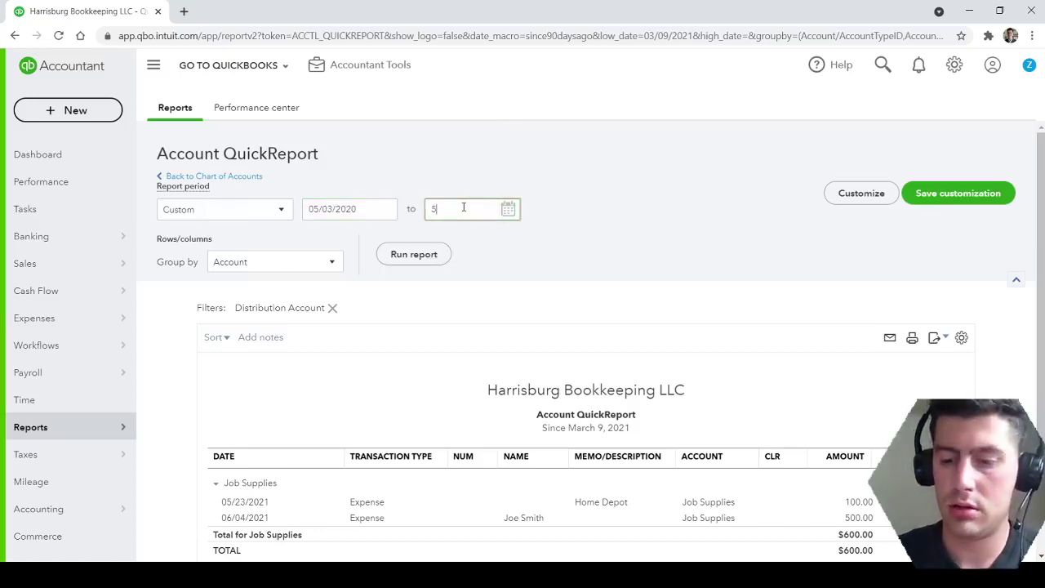
type("/30/202")
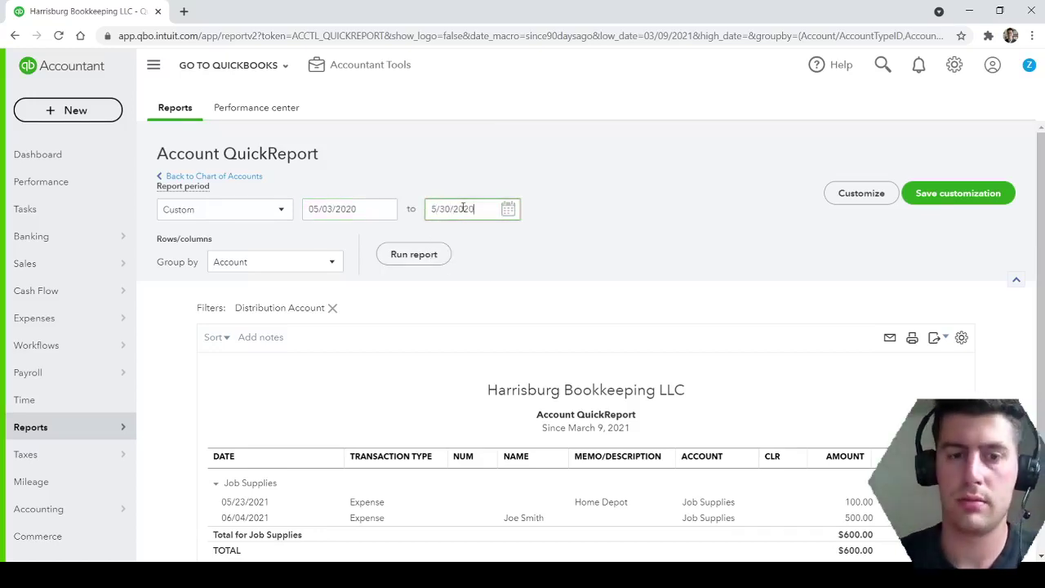
type("0")
left_click(421, 254)
scroll(422, 282, "down", 1)
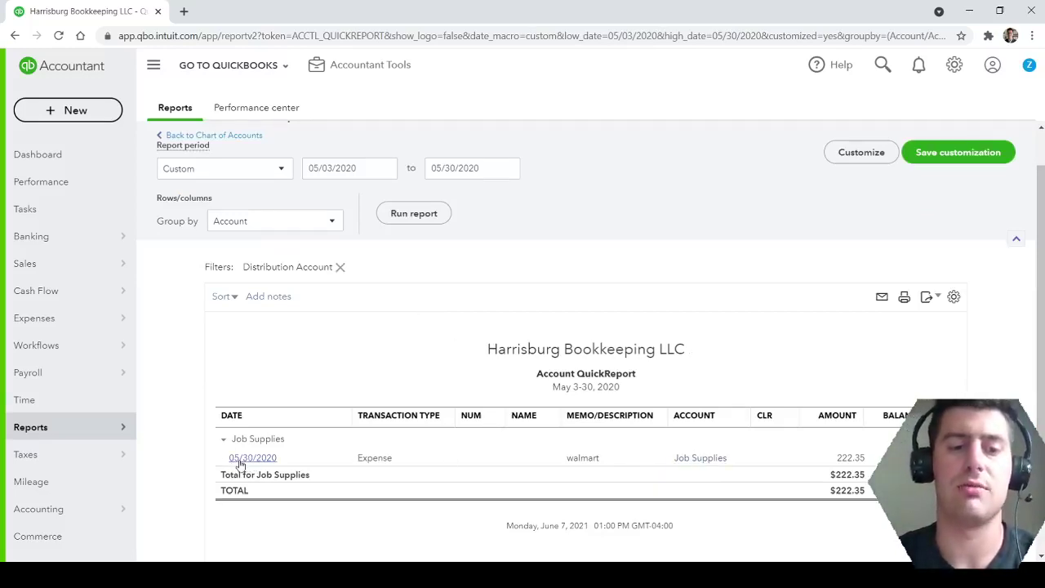
Step: Open the walmart expense from the report, view its attached receipt image, and close the image
left_click(854, 460)
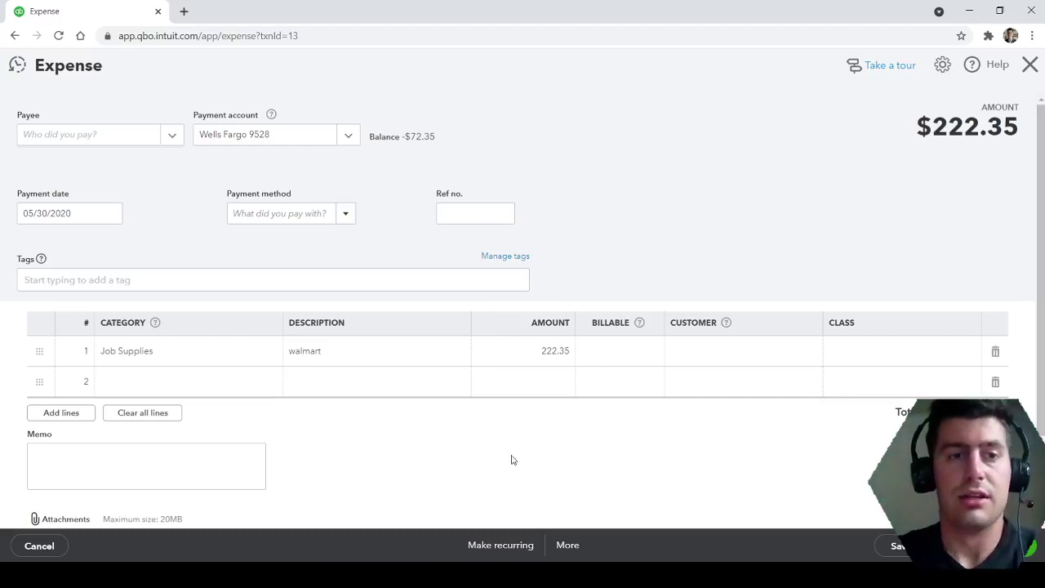
scroll(492, 464, "down", 2)
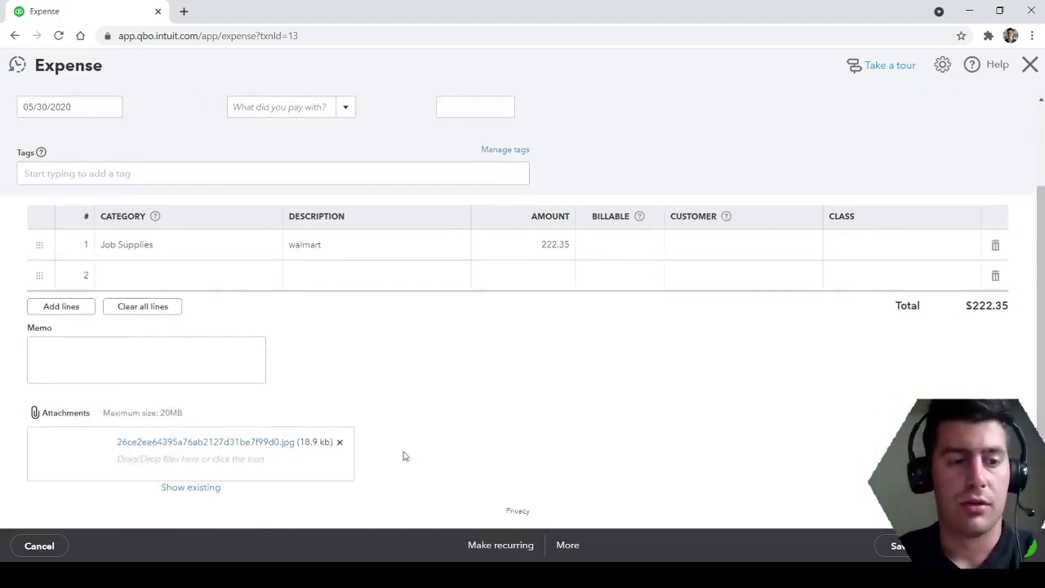
left_click(246, 443)
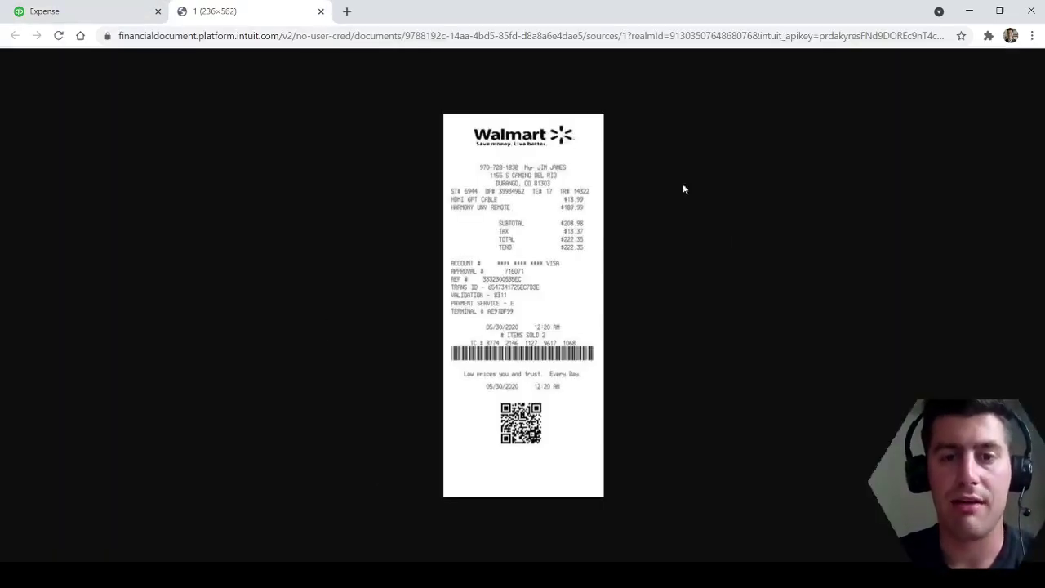
left_click(319, 11)
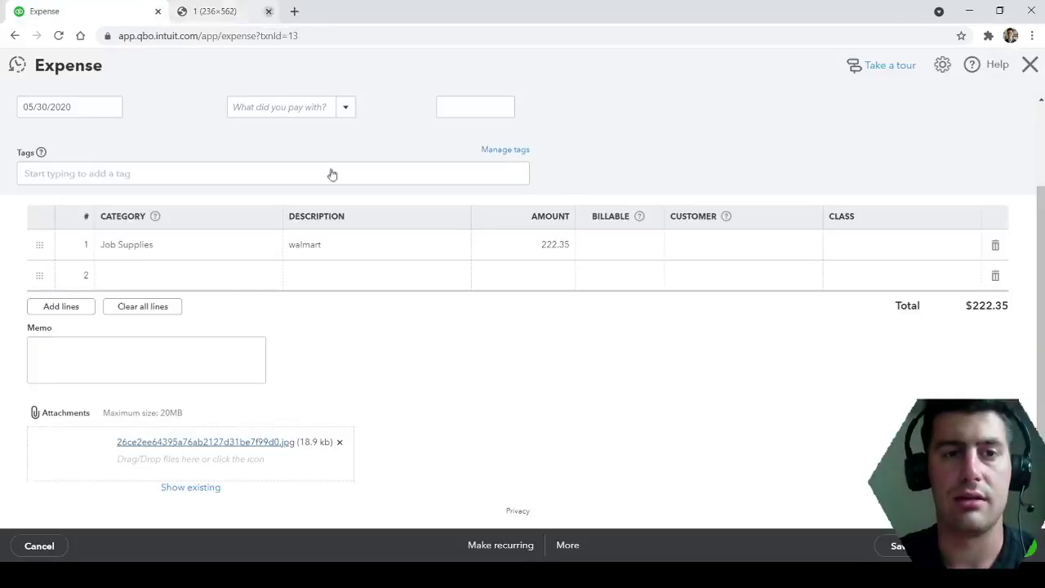